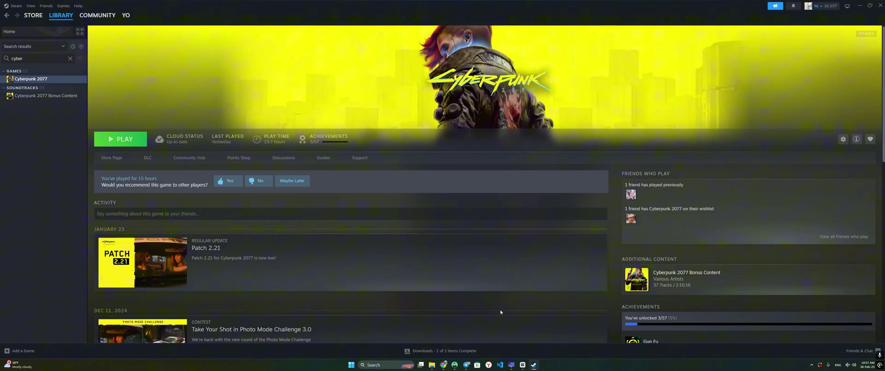
Step: Browse the local files of Cyberpunk 2077 from the Steam library and place the folder window over the game page
{"action": "right_click", "coordinate": [53, 79]}
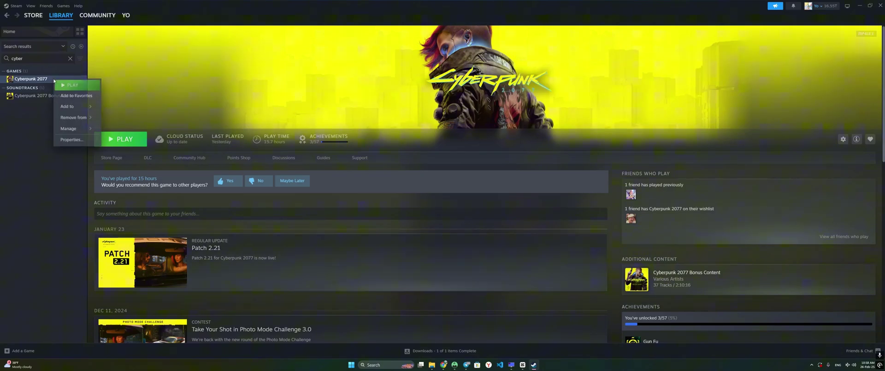
{"action": "mouse_move", "coordinate": [76, 130]}
{"action": "left_click", "coordinate": [127, 143]}
{"action": "scroll", "coordinate": [421, 200], "scroll_direction": "down", "scroll_amount": 3}
{"action": "left_click_drag", "start_coordinate": [440, 220], "coordinate": [344, 267]}
{"action": "left_click", "coordinate": [455, 251]}
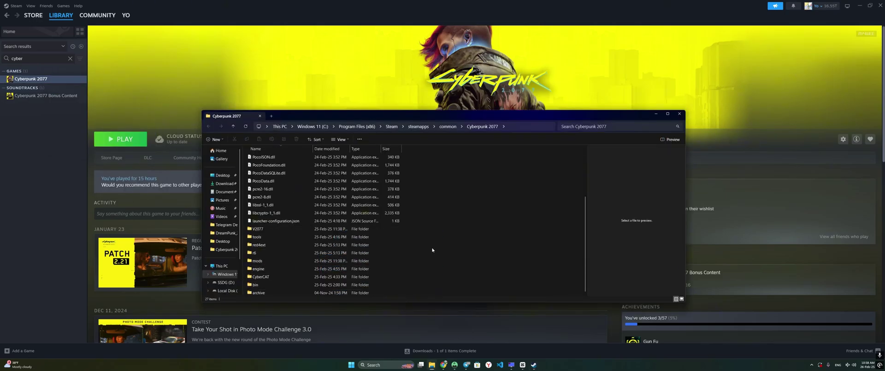
Step: Inspect the content, ep1 and mod folders in the game's archive\pc directory, and close the folder window
{"action": "double_click", "coordinate": [270, 293]}
{"action": "double_click", "coordinate": [261, 157]}
{"action": "right_click", "coordinate": [263, 166]}
{"action": "left_click", "coordinate": [300, 282]}
{"action": "left_click", "coordinate": [302, 287]}
{"action": "right_click", "coordinate": [258, 157]}
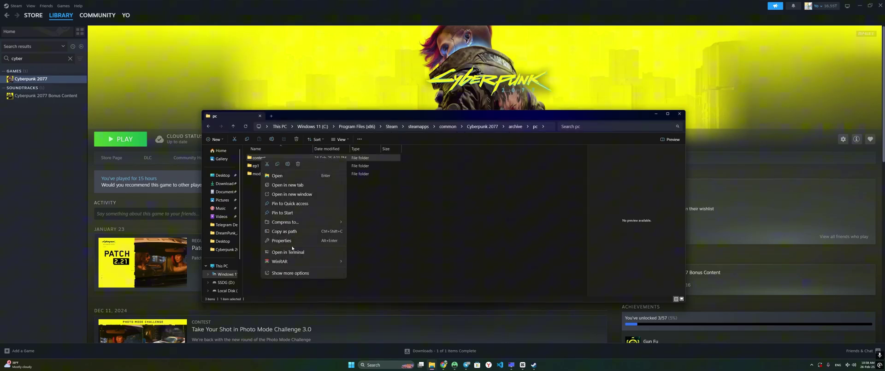
{"action": "left_click", "coordinate": [295, 262]}
{"action": "left_click", "coordinate": [303, 276]}
{"action": "left_click", "coordinate": [267, 175]}
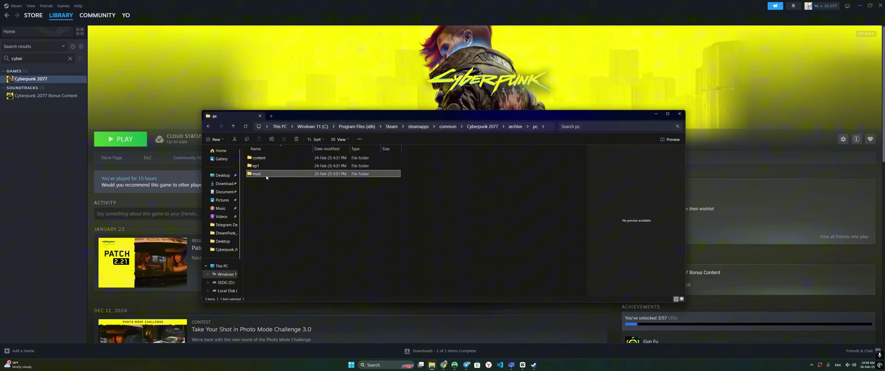
{"action": "left_click", "coordinate": [391, 126]}
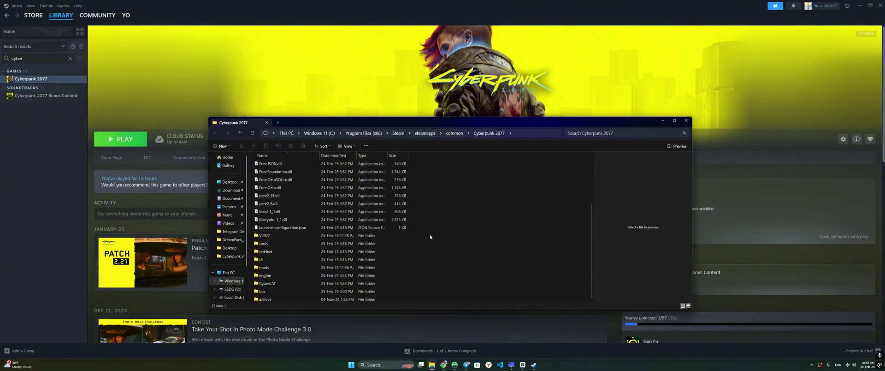
{"action": "left_click", "coordinate": [208, 104]}
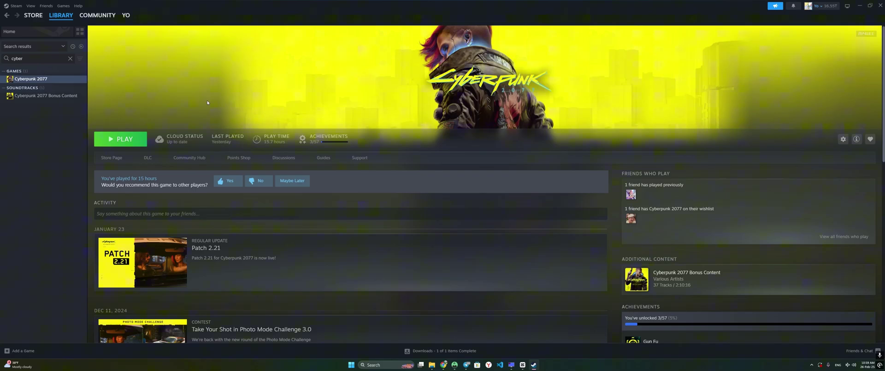
Step: View the Installed Files options in the properties of Cyberpunk 2077, and close the properties window
{"action": "right_click", "coordinate": [51, 79]}
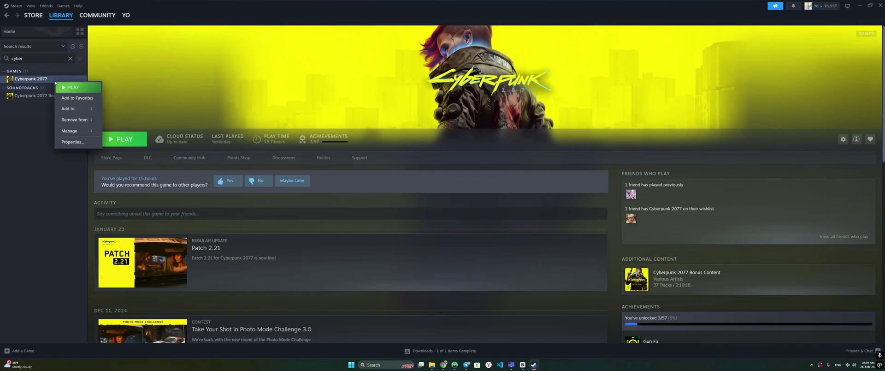
{"action": "left_click", "coordinate": [82, 140]}
{"action": "left_click", "coordinate": [331, 138]}
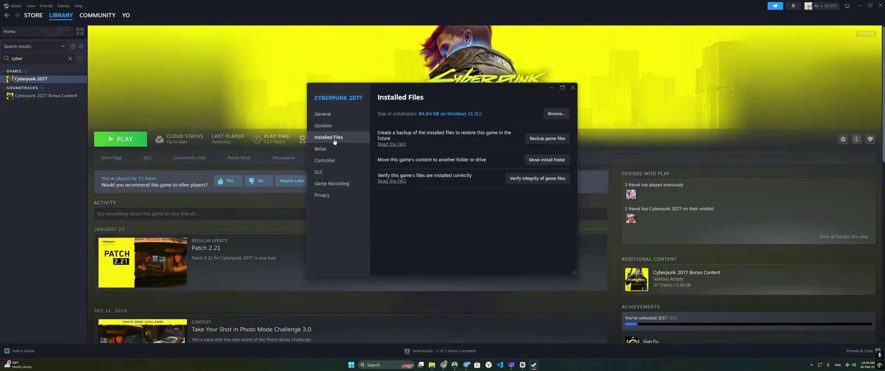
{"action": "left_click", "coordinate": [572, 88]}
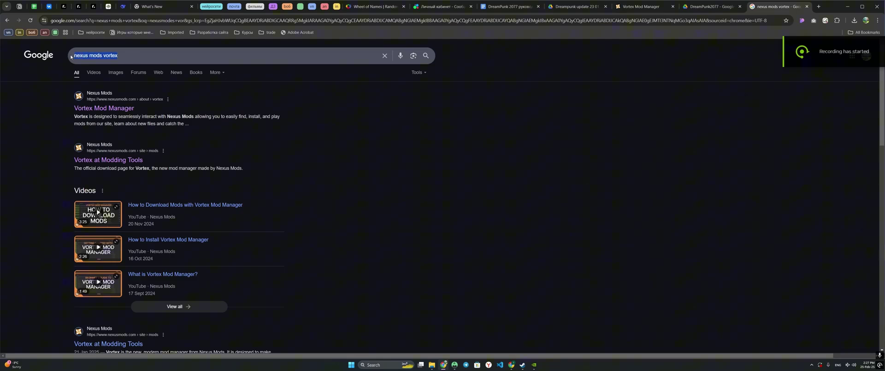
Step: Download the latest Vortex installer manually from the main files on its Nexus Mods page
{"action": "left_click", "coordinate": [130, 111]}
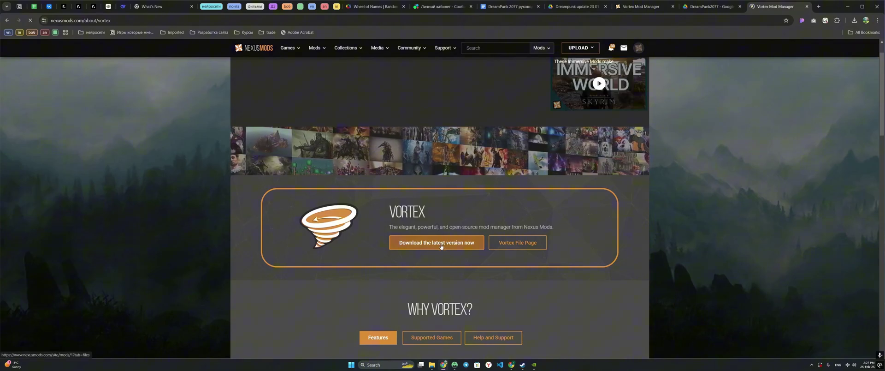
{"action": "left_click", "coordinate": [441, 242]}
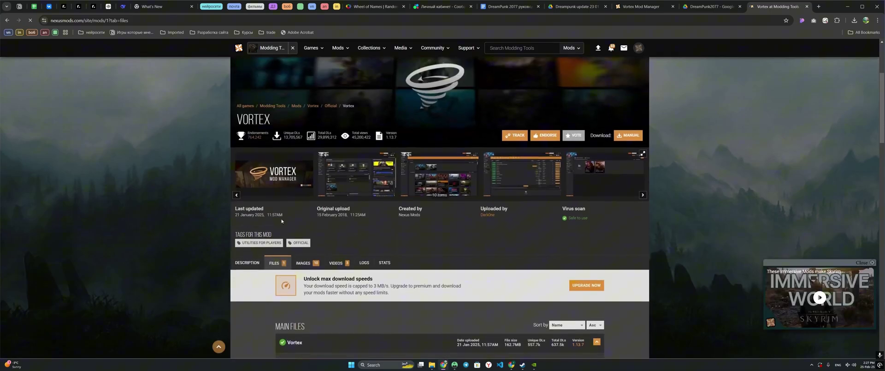
{"action": "scroll", "coordinate": [465, 194], "scroll_direction": "down", "scroll_amount": 3}
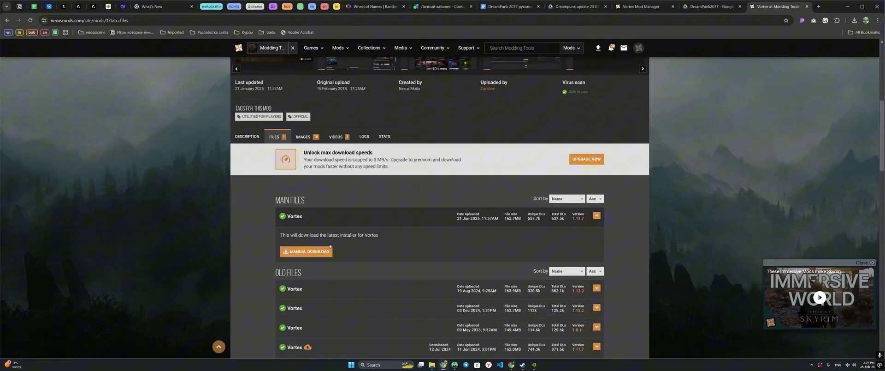
{"action": "left_click", "coordinate": [297, 256]}
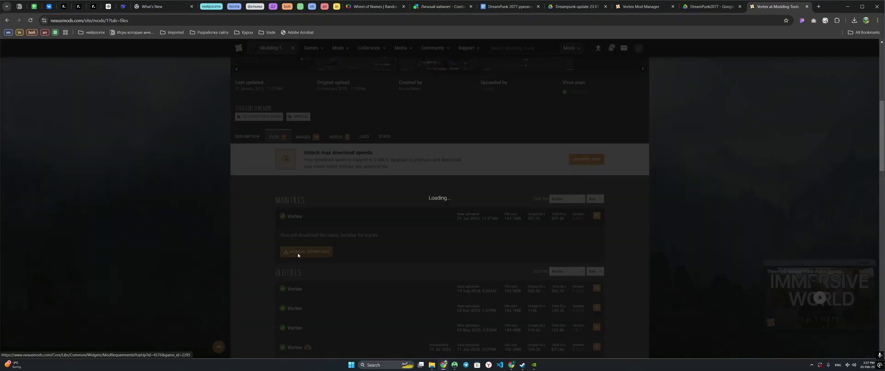
{"action": "left_click", "coordinate": [367, 230]}
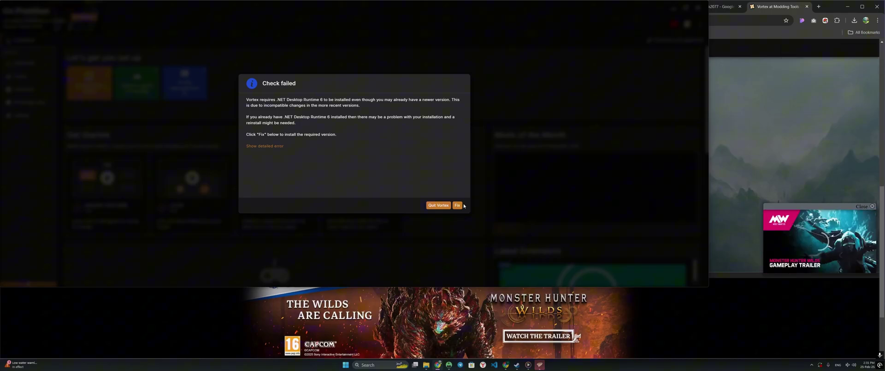
Step: Fix the failed Vortex check by installing Microsoft .NET Desktop Runtime 6
{"action": "left_click", "coordinate": [460, 206]}
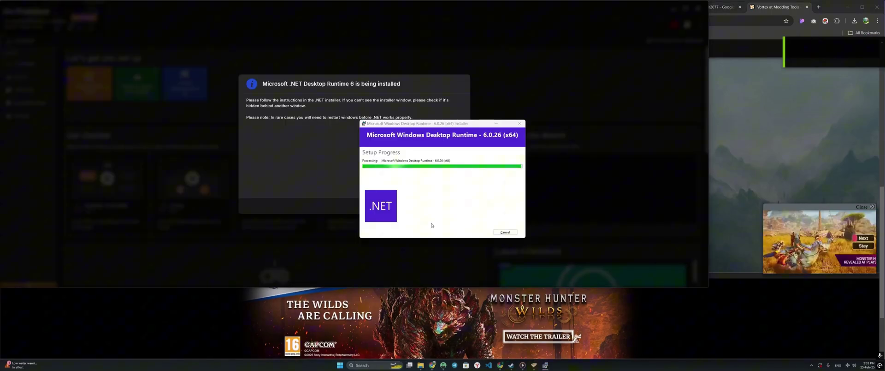
{"action": "left_click", "coordinate": [458, 205]}
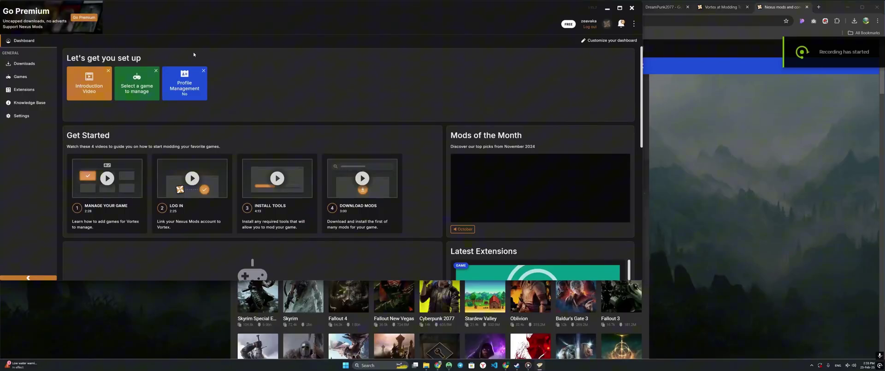
Step: Find Cyberpunk 2077 by searching "cyb" among the Vortex games, choose to manage it and download its support extension
{"action": "left_click", "coordinate": [136, 79]}
{"action": "type", "text": "cy"}
{"action": "mouse_move", "coordinate": [123, 143]}
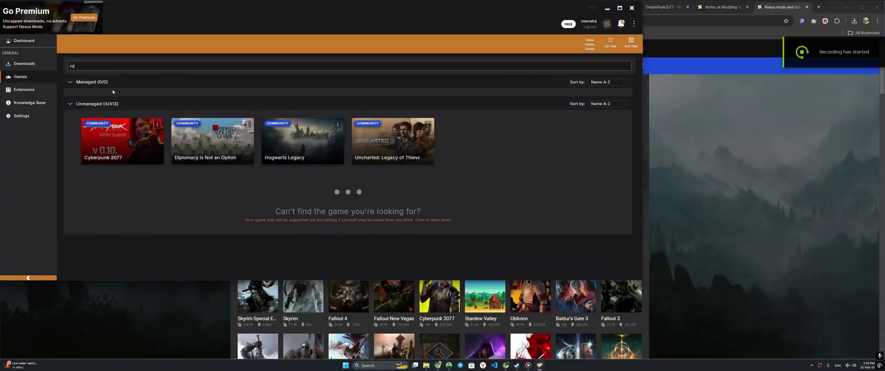
{"action": "type", "text": "b"}
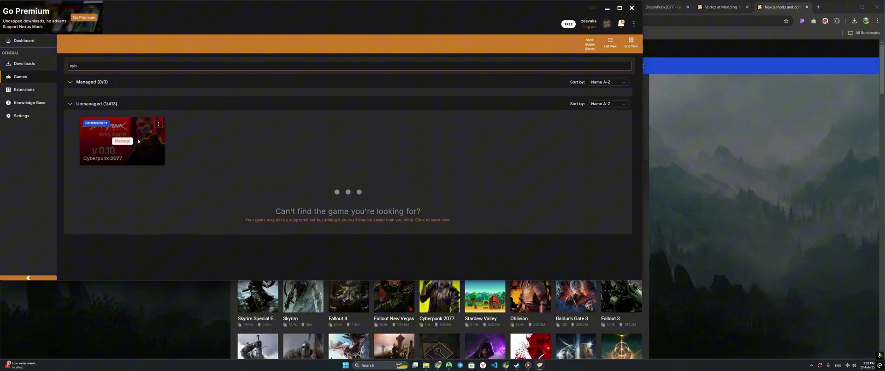
{"action": "left_click", "coordinate": [125, 144]}
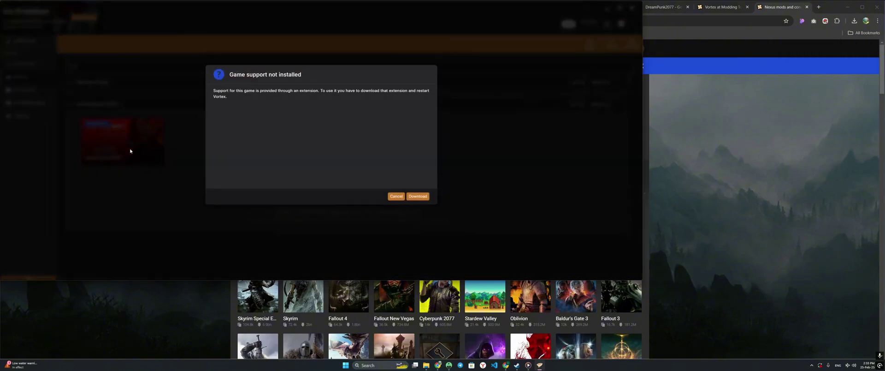
{"action": "left_click", "coordinate": [421, 202]}
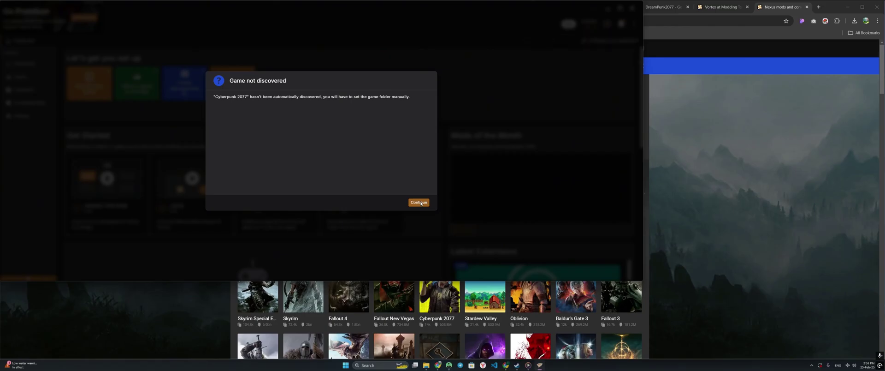
Step: Set the game folder to steamapps\common\Cyberpunk 2077 and choose Steam as the game store
{"action": "left_click", "coordinate": [418, 203]}
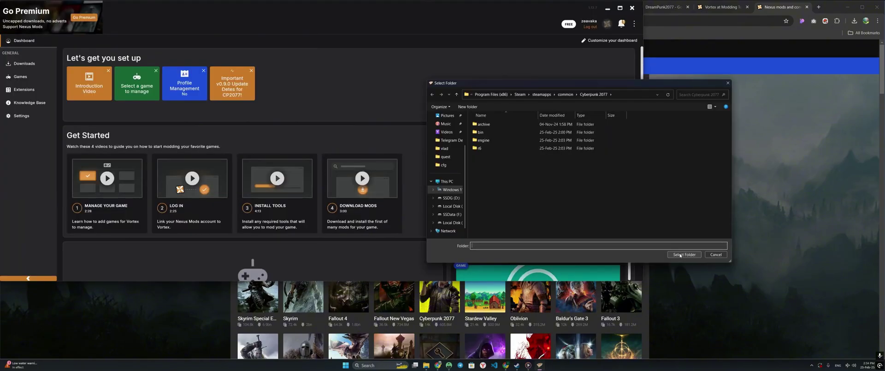
{"action": "left_click", "coordinate": [683, 254]}
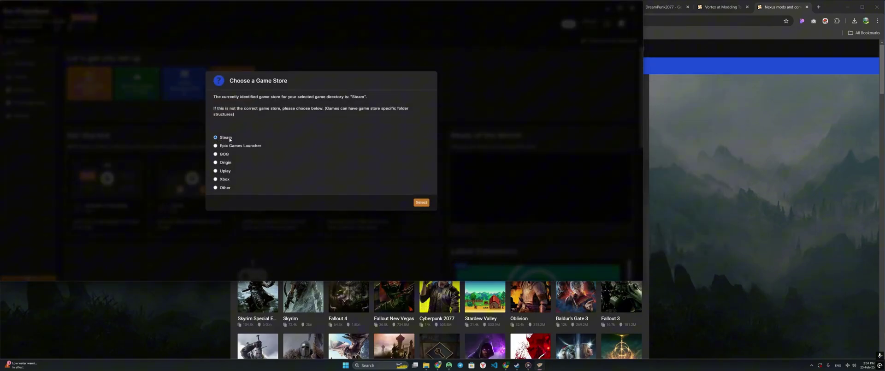
{"action": "left_click", "coordinate": [428, 203]}
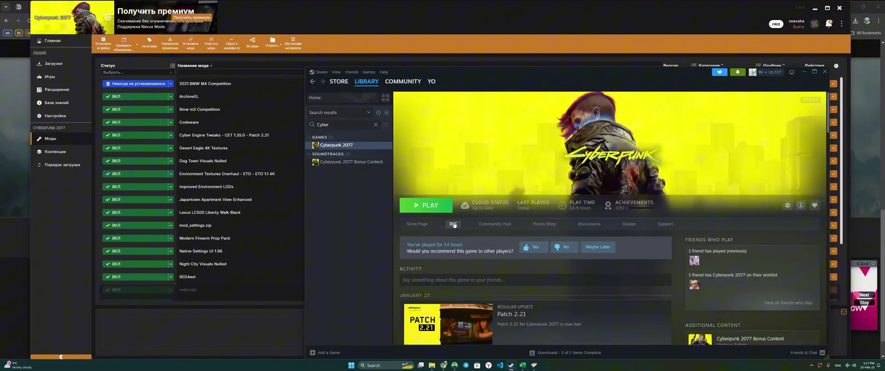
Step: Find the free Cyberpunk 2077 REDmod among the game's downloadable content in Steam and download it
{"action": "left_click", "coordinate": [454, 224]}
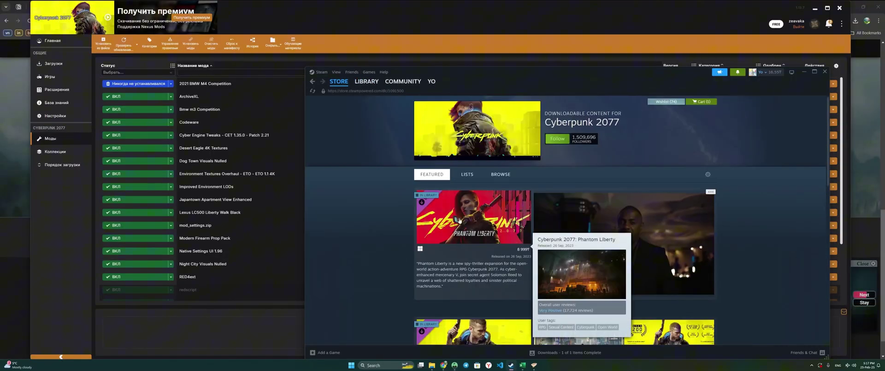
{"action": "scroll", "coordinate": [390, 219], "scroll_direction": "down", "scroll_amount": 3}
{"action": "scroll", "coordinate": [390, 221], "scroll_direction": "down", "scroll_amount": 2}
{"action": "scroll", "coordinate": [389, 221], "scroll_direction": "down", "scroll_amount": 5}
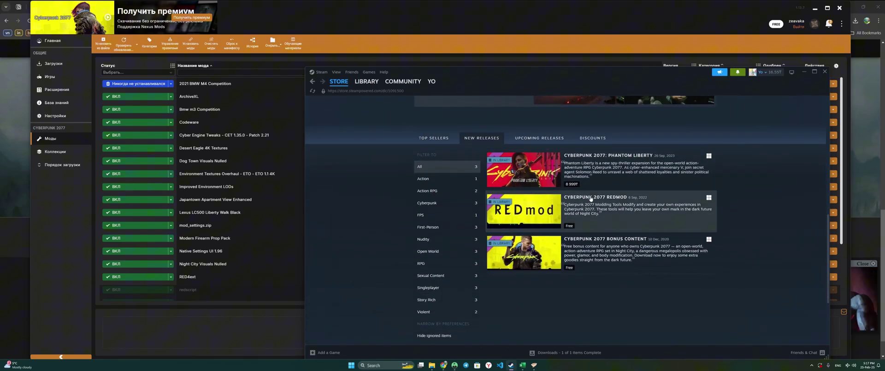
{"action": "left_click", "coordinate": [591, 199]}
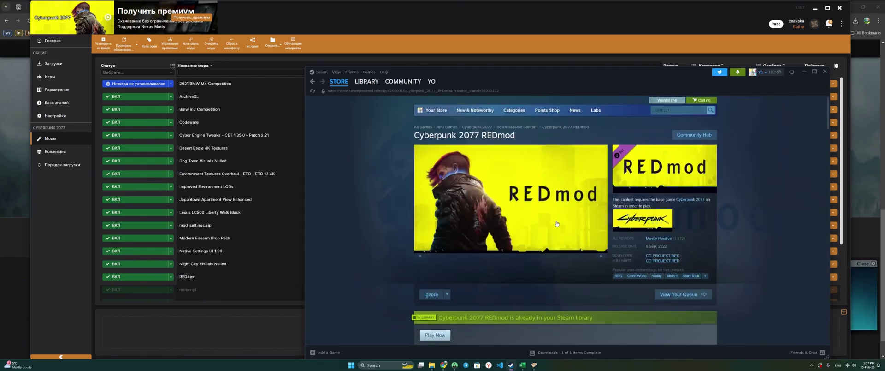
{"action": "scroll", "coordinate": [558, 224], "scroll_direction": "down", "scroll_amount": 5}
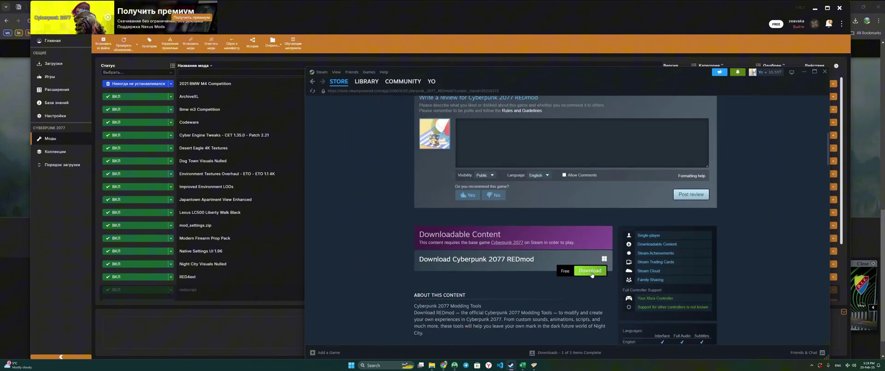
{"action": "left_click", "coordinate": [590, 271]}
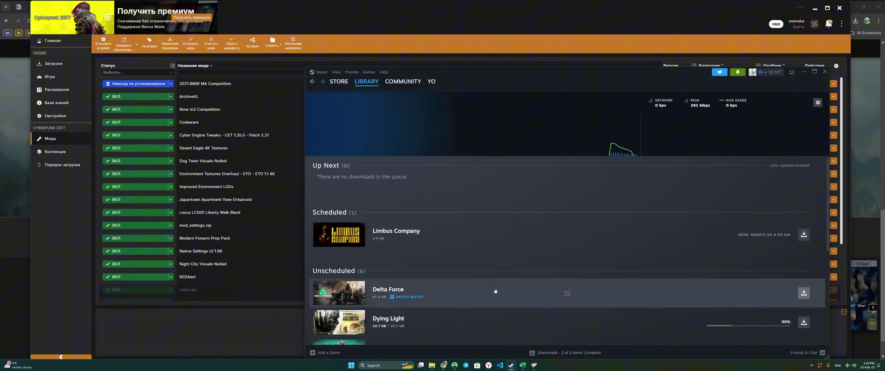
Step: Switch to Vortex and open the mods list for Cyberpunk 2077
{"action": "left_click", "coordinate": [282, 319]}
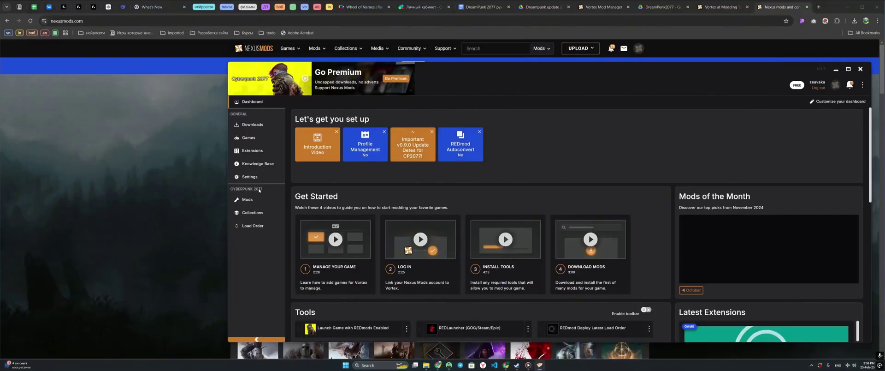
{"action": "left_click", "coordinate": [250, 202]}
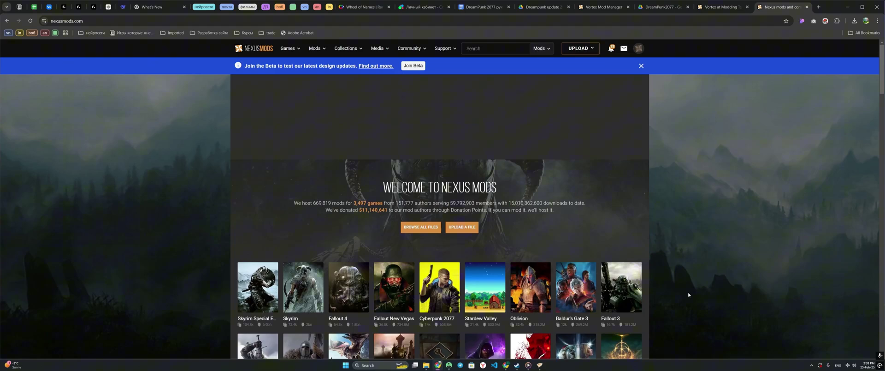
Step: Bring up the Dreampunk update 23 01 2025 folder and open Cyberpunk 2077's local files folder from the Steam library
{"action": "mouse_move", "coordinate": [426, 365]}
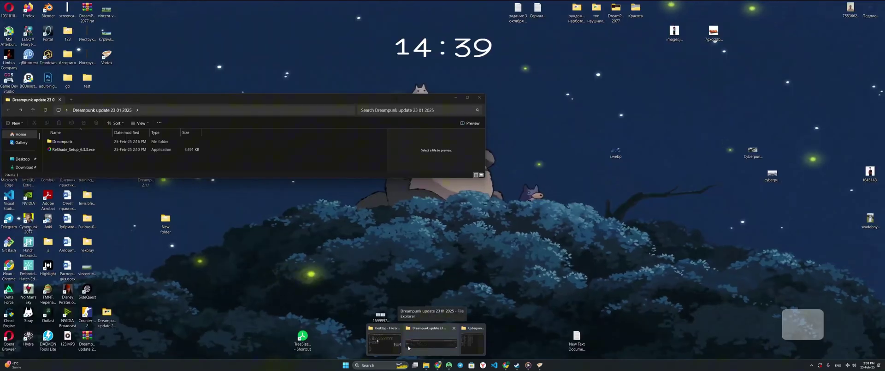
{"action": "left_click", "coordinate": [409, 347]}
{"action": "mouse_move", "coordinate": [517, 365]}
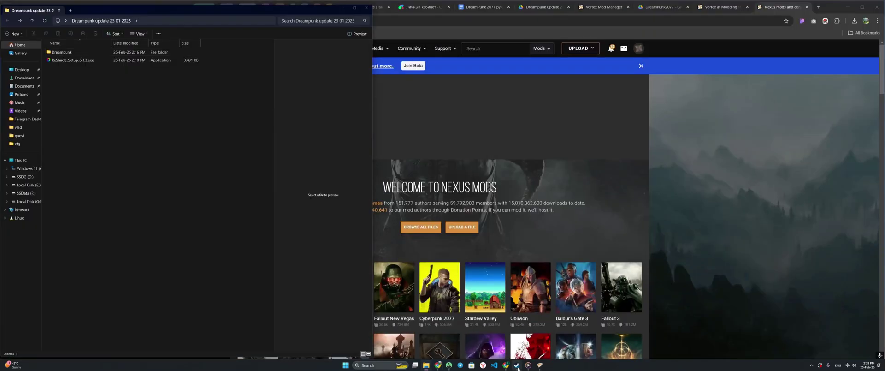
{"action": "left_click", "coordinate": [516, 365]}
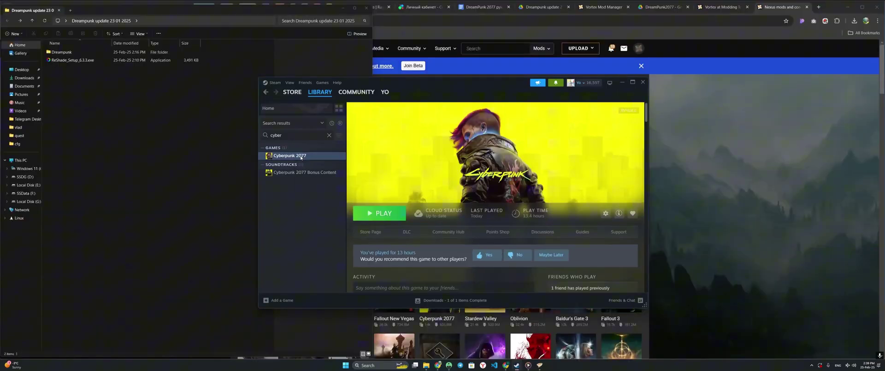
{"action": "right_click", "coordinate": [300, 158]}
{"action": "mouse_move", "coordinate": [325, 206]}
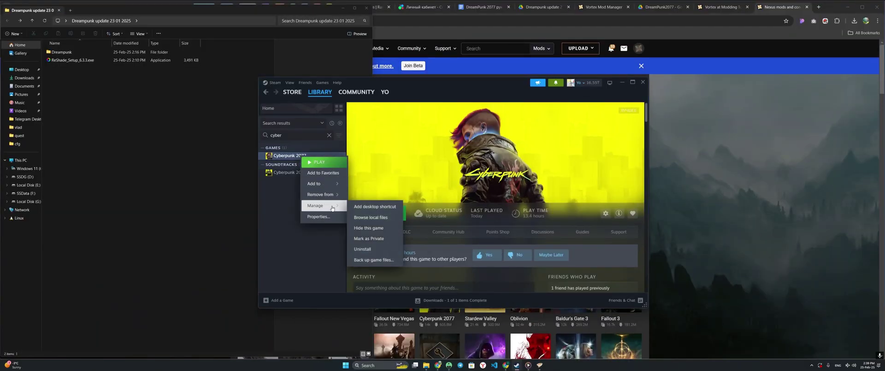
{"action": "left_click", "coordinate": [361, 218]}
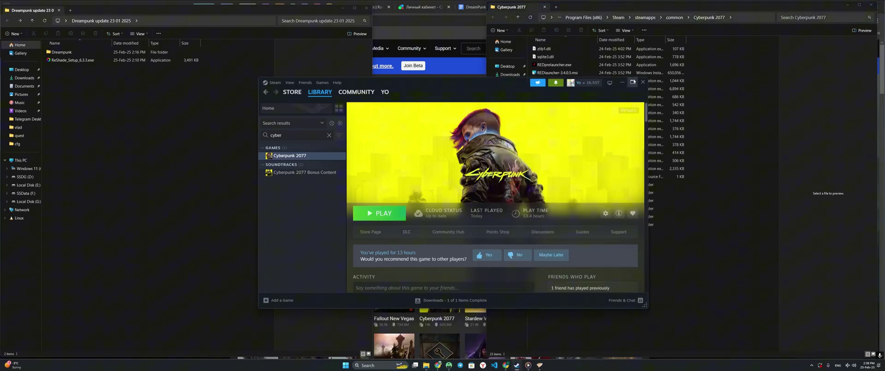
Step: Copy the archive, bin, engine and r6 folders from DreamPunk_2.1.1_SDR into the Cyberpunk 2077 game folder
{"action": "left_click", "coordinate": [622, 82]}
{"action": "left_click_drag", "start_coordinate": [372, 125], "coordinate": [484, 111]}
{"action": "left_click_drag", "start_coordinate": [381, 5], "coordinate": [382, 2]}
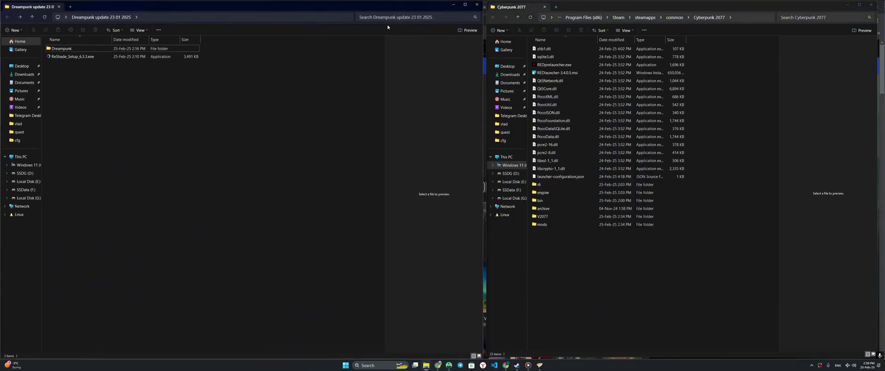
{"action": "double_click", "coordinate": [70, 48]}
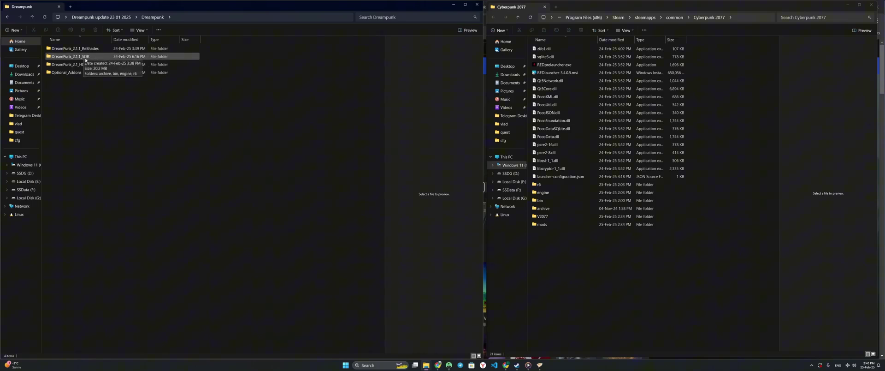
{"action": "double_click", "coordinate": [85, 57]}
{"action": "left_click_drag", "start_coordinate": [88, 87], "coordinate": [63, 47]}
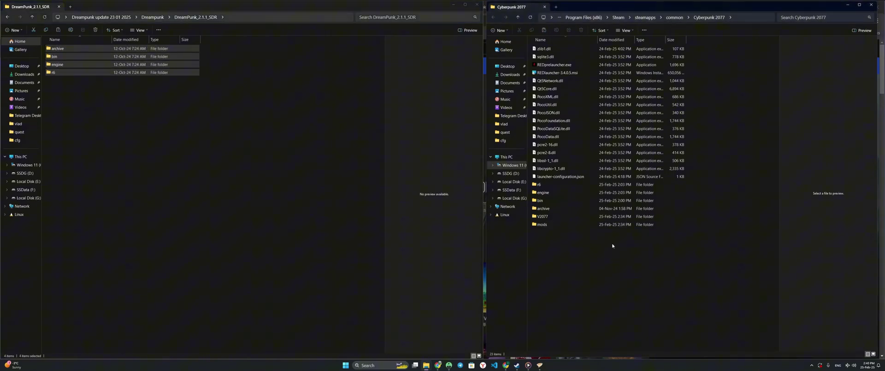
{"action": "left_click", "coordinate": [184, 140]}
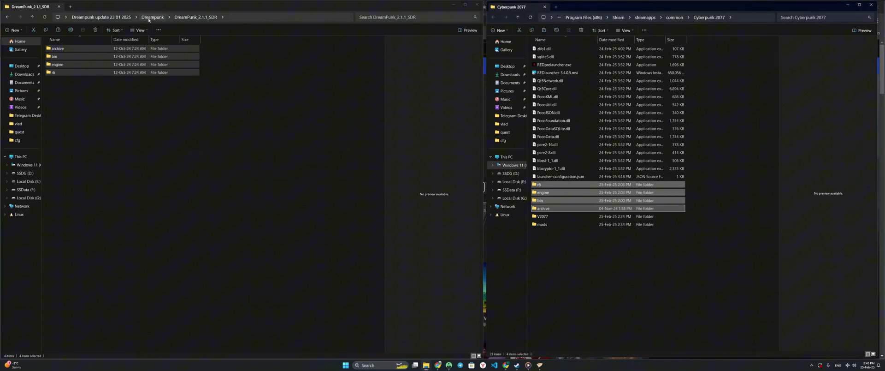
Step: Return to the Dreampunk update 23 01 2025 folder and run ReShade_Setup_6.3.3.exe
{"action": "left_click", "coordinate": [33, 17]}
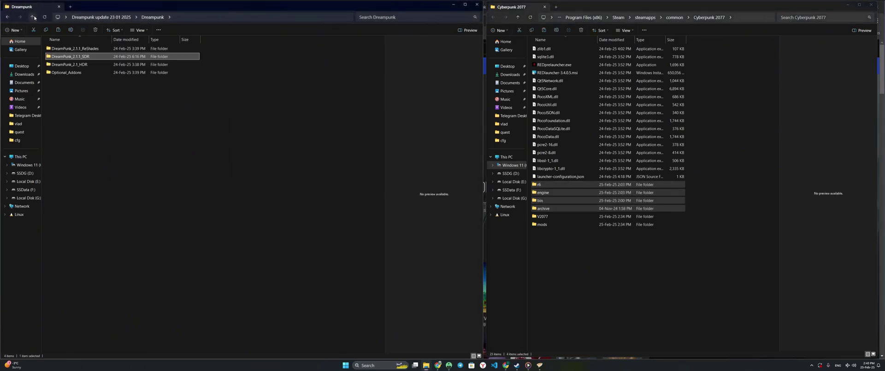
{"action": "left_click", "coordinate": [33, 17]}
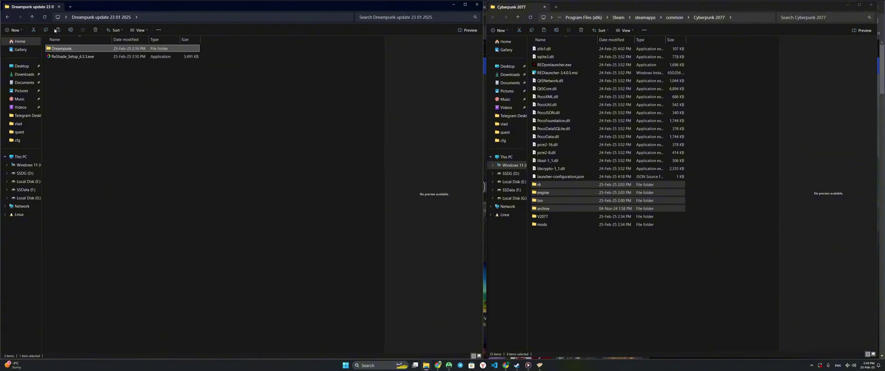
{"action": "double_click", "coordinate": [81, 57]}
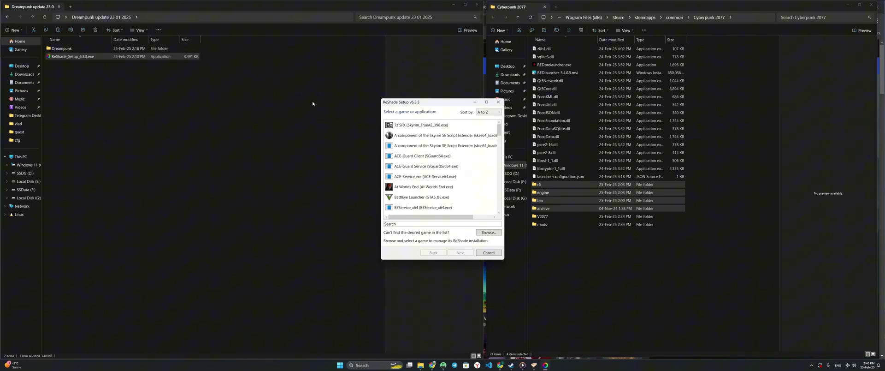
Step: Choose Cyberpunk 2077 (Cyberpunk2077.exe) as the ReShade target and accept DirectX 10/11/12 as its rendering API
{"action": "scroll", "coordinate": [408, 143], "scroll_direction": "down", "scroll_amount": 2}
{"action": "scroll", "coordinate": [408, 144], "scroll_direction": "down", "scroll_amount": 1}
{"action": "left_click", "coordinate": [417, 166]}
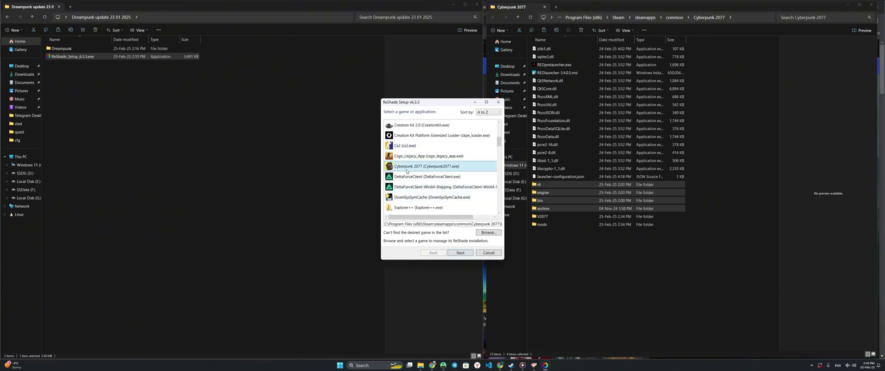
{"action": "left_click", "coordinate": [457, 253]}
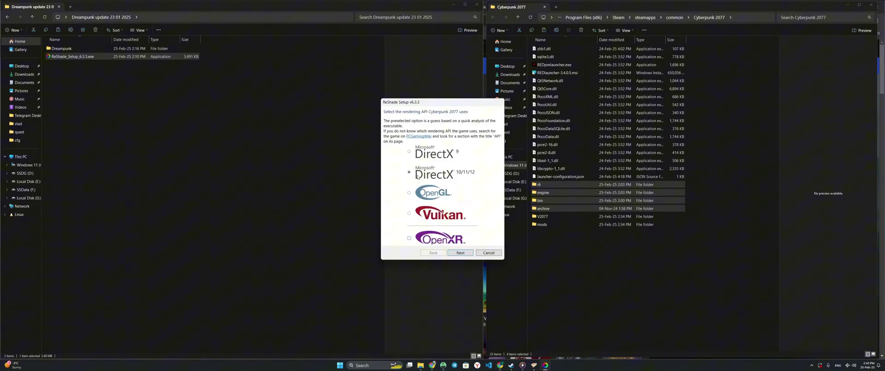
{"action": "left_click", "coordinate": [462, 253]}
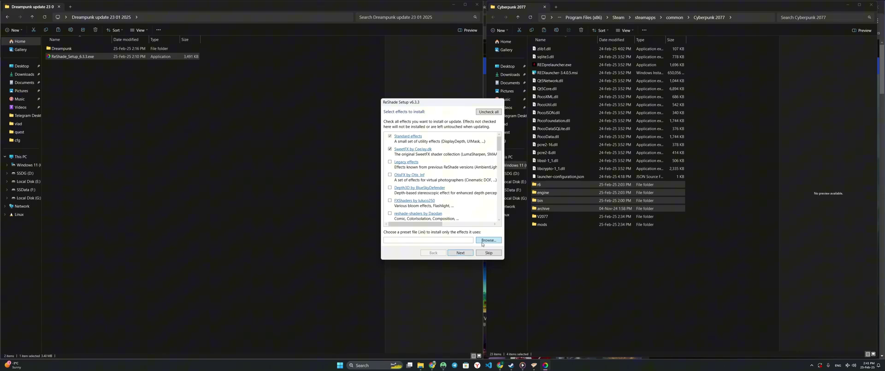
Step: Browse for a ReShade preset file and bring the file chooser to the Dreampunk update 23 01 2025 folder using its copied path
{"action": "left_click", "coordinate": [482, 244]}
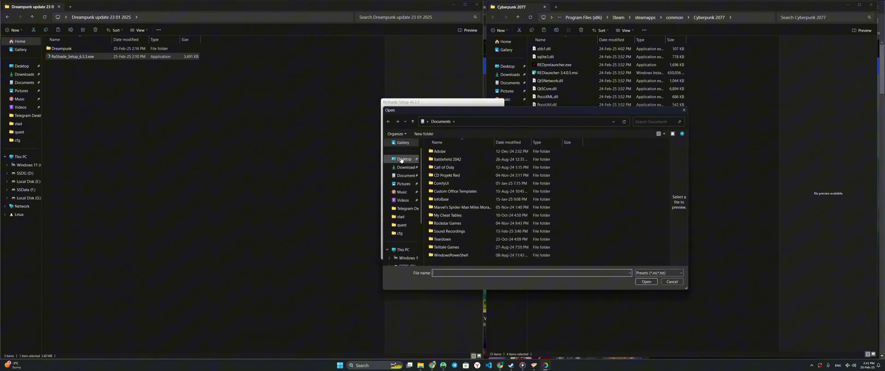
{"action": "left_click", "coordinate": [295, 16]}
{"action": "key", "text": "ctrl+c"}
{"action": "left_click", "coordinate": [582, 121]}
{"action": "key", "text": "ctrl+v"}
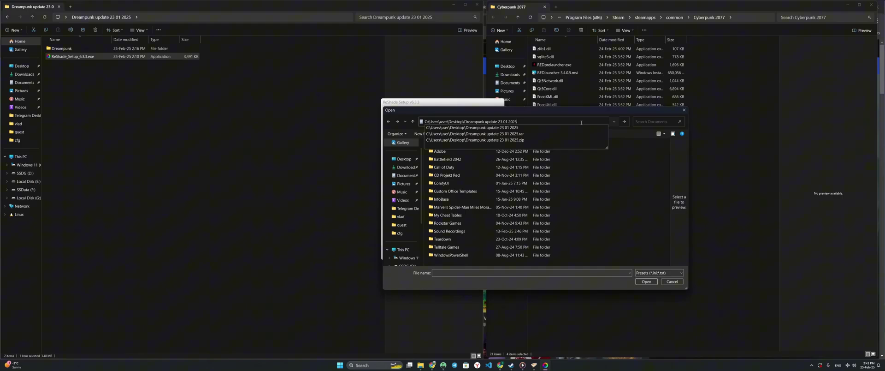
{"action": "key", "text": "Return"}
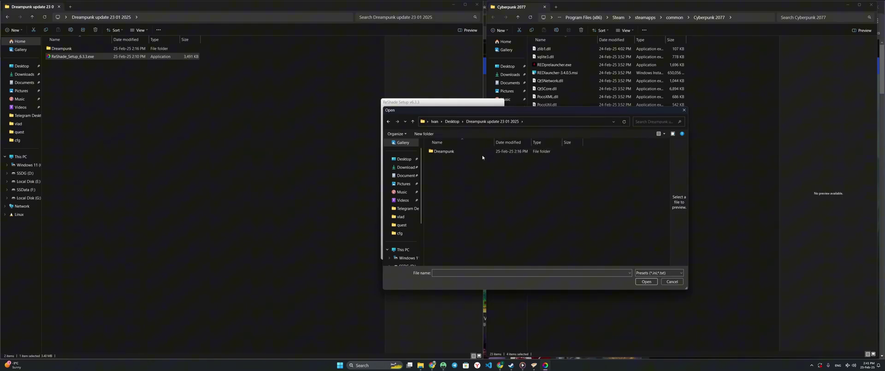
Step: Load DreamPunk_2.1_SDR.ini from Dreampunk\DreamPunk_2.1.1_ReShades as the preset and install the effects it uses
{"action": "double_click", "coordinate": [445, 152]}
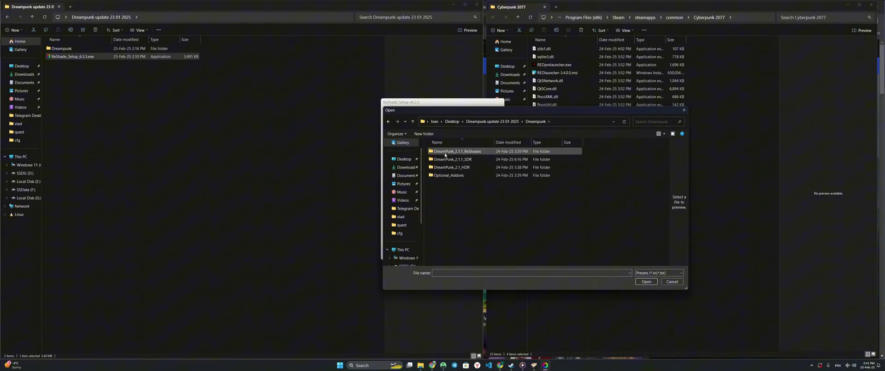
{"action": "double_click", "coordinate": [445, 152]}
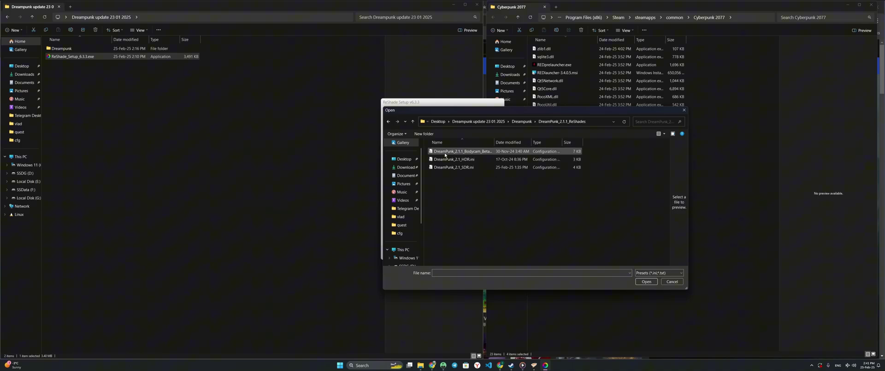
{"action": "left_click_drag", "start_coordinate": [493, 142], "coordinate": [516, 142]}
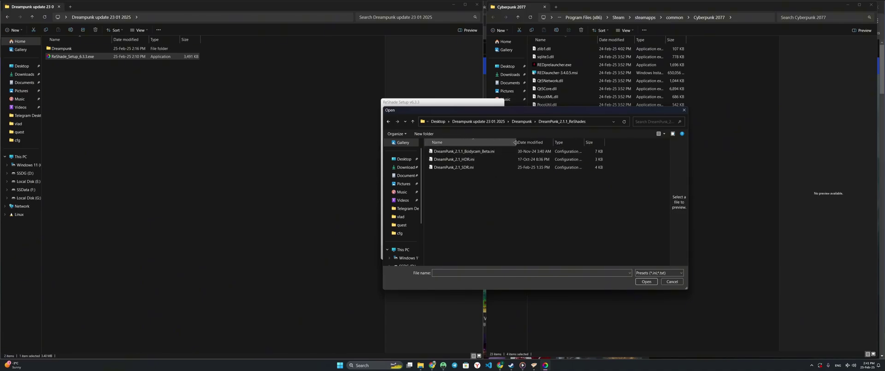
{"action": "left_click", "coordinate": [464, 167]}
{"action": "left_click", "coordinate": [646, 281]}
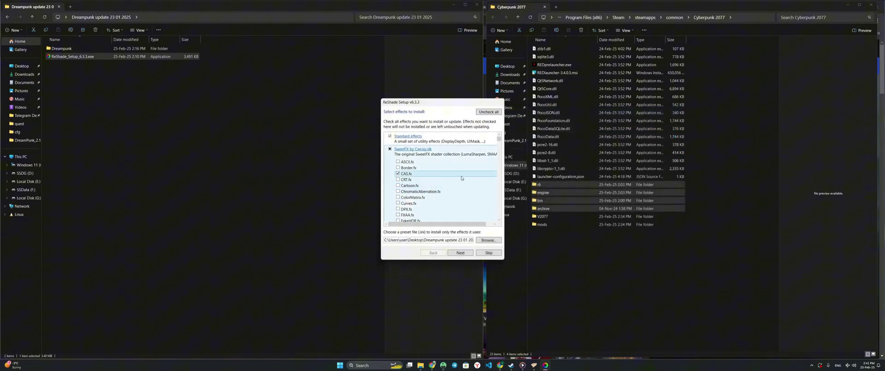
{"action": "left_click", "coordinate": [461, 252]}
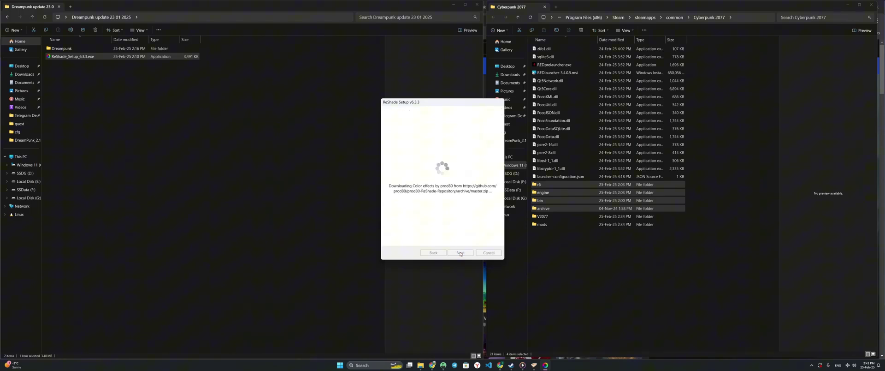
{"action": "left_click", "coordinate": [460, 253]}
Step: Switch to Steam, launch Cyberpunk 2077 and open the ReShade overlay at the game's main menu
{"action": "left_click", "coordinate": [516, 365]}
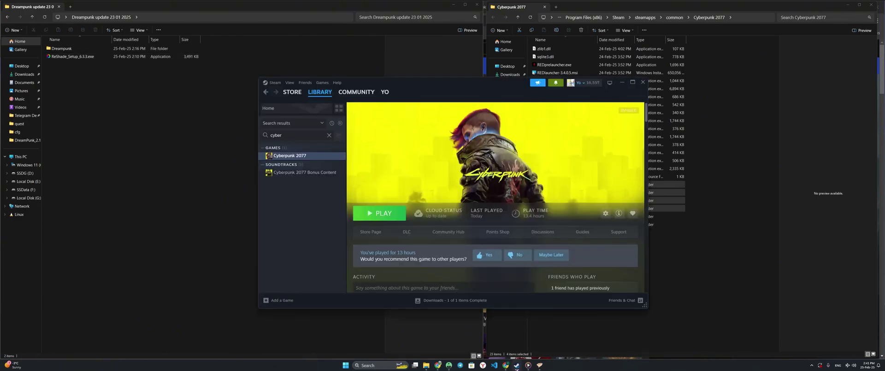
{"action": "left_click", "coordinate": [382, 221]}
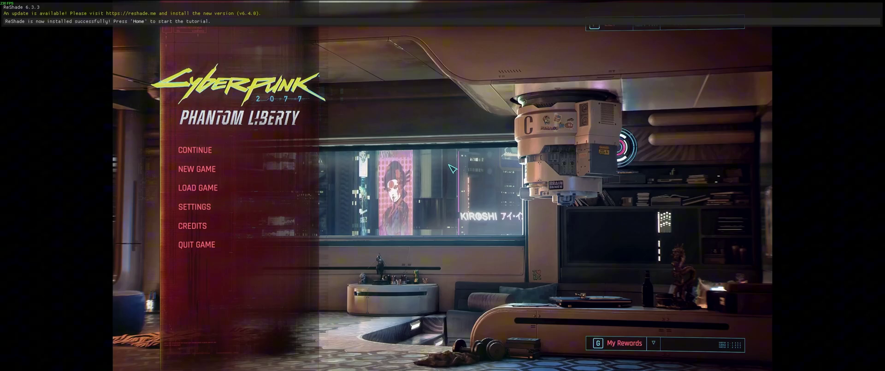
{"action": "key", "text": "Home"}
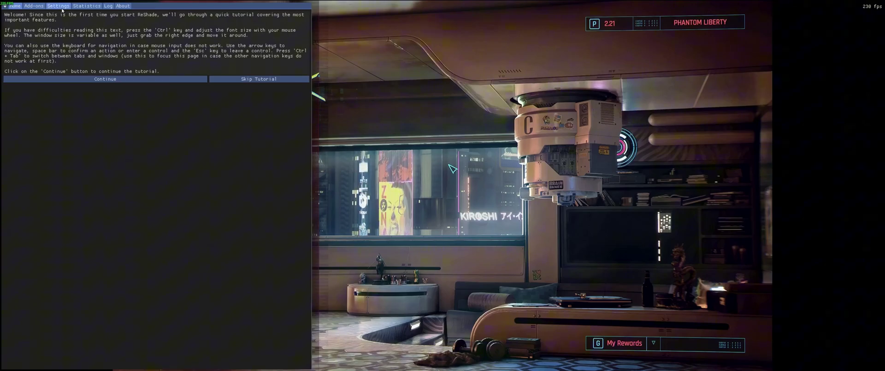
Step: Set the ReShade overlay language to ru-RU in the Overlay & Styling settings
{"action": "left_click", "coordinate": [61, 7]}
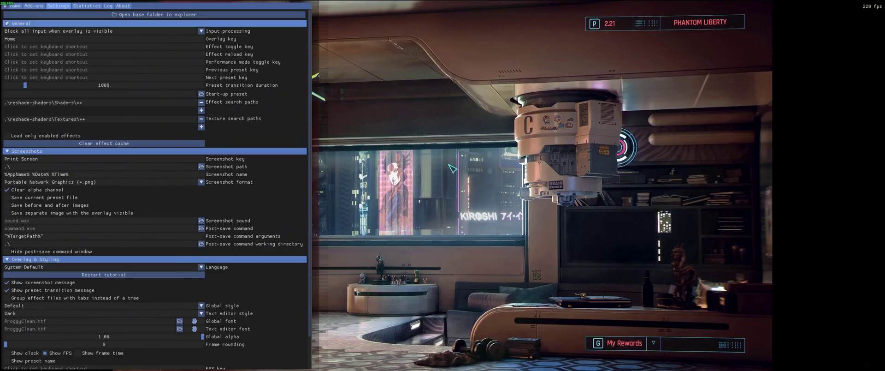
{"action": "left_click", "coordinate": [7, 23]}
{"action": "left_click", "coordinate": [7, 31]}
{"action": "left_click", "coordinate": [7, 39]}
{"action": "left_click", "coordinate": [7, 39]}
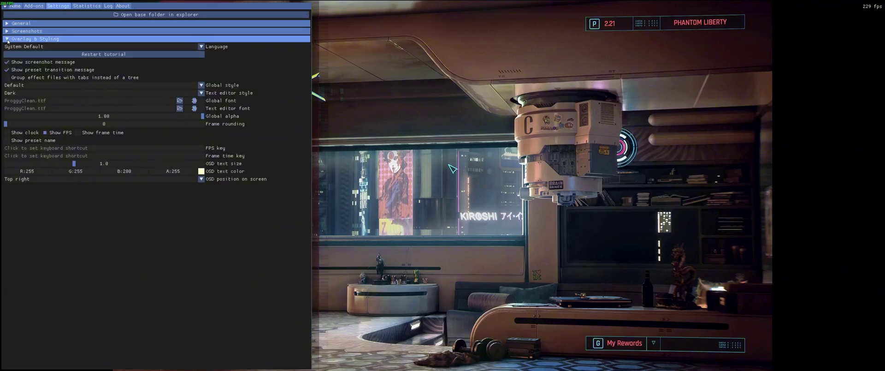
{"action": "left_click", "coordinate": [120, 48]}
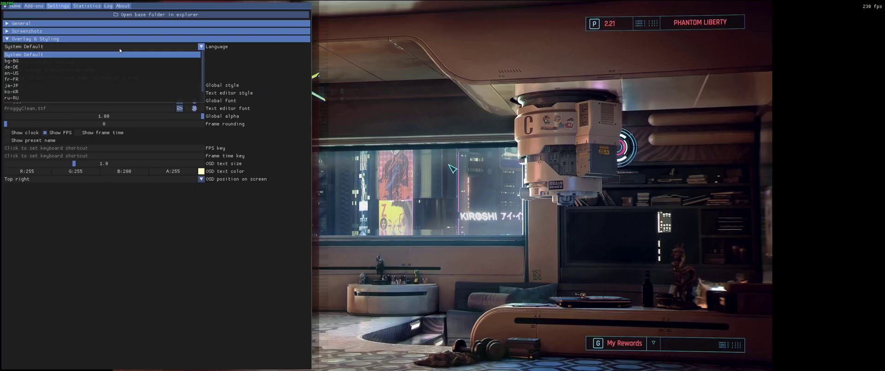
{"action": "left_click", "coordinate": [65, 98]}
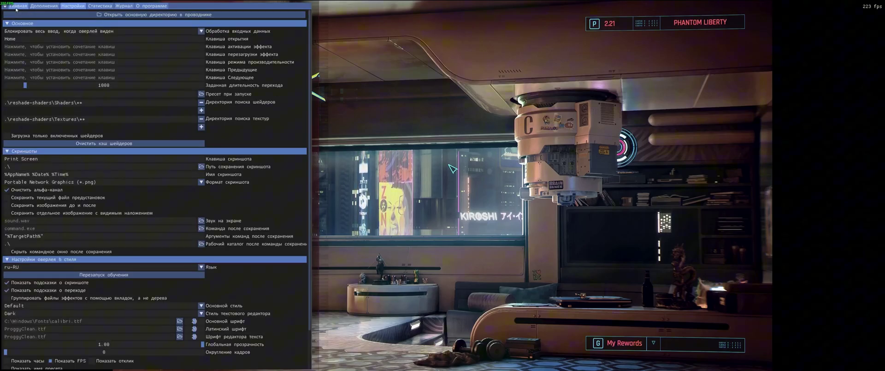
Step: Return to the ReShade home page and go through the introductory tutorial to its end
{"action": "scroll", "coordinate": [103, 73], "scroll_direction": "down", "scroll_amount": 5}
{"action": "left_click", "coordinate": [103, 73]}
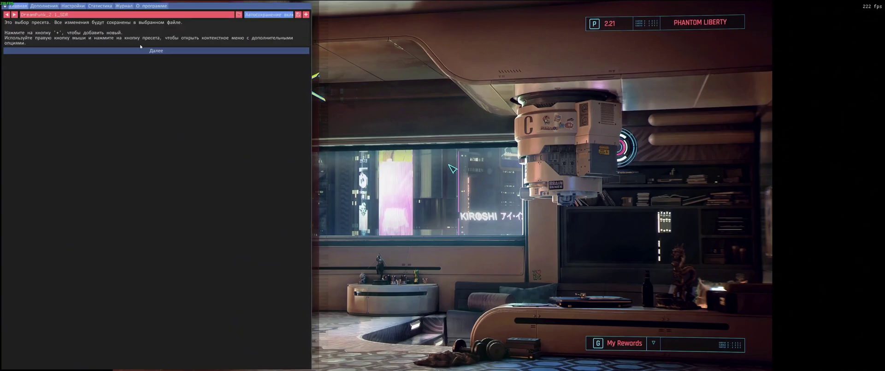
{"action": "left_click", "coordinate": [109, 51]}
{"action": "left_click", "coordinate": [163, 356]}
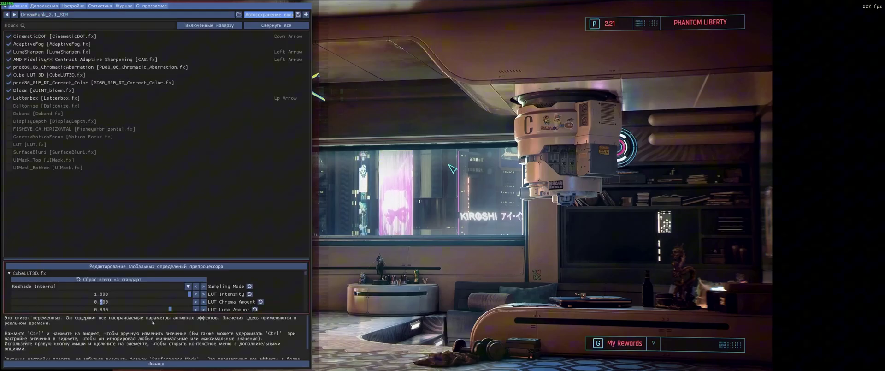
{"action": "scroll", "coordinate": [152, 337], "scroll_direction": "down", "scroll_amount": 1}
{"action": "left_click", "coordinate": [157, 363]}
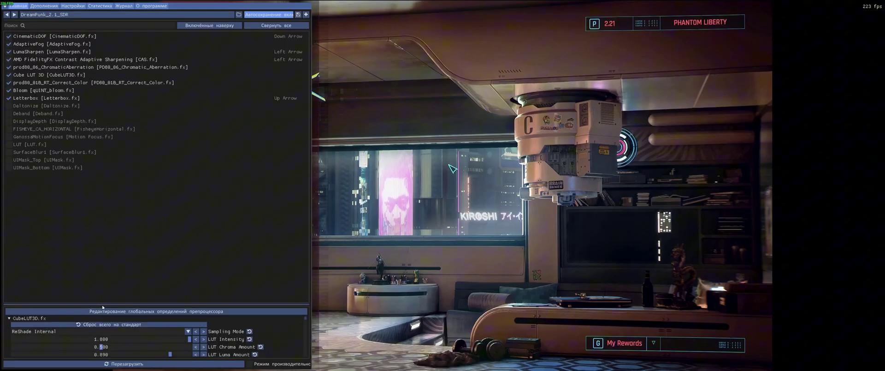
Step: Enlarge the effect variables area below the effect list and close the ReShade overlay
{"action": "left_click_drag", "start_coordinate": [102, 304], "coordinate": [102, 182]}
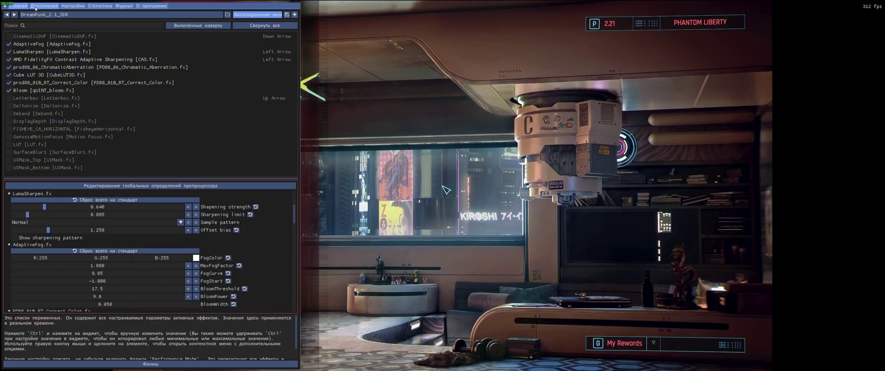
{"action": "left_click", "coordinate": [35, 6]}
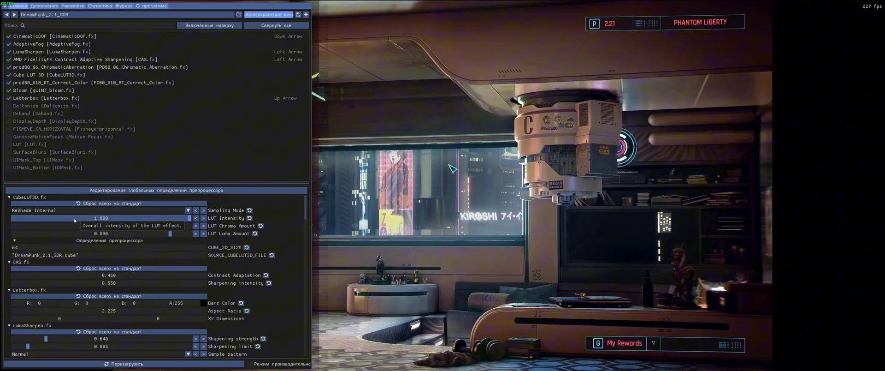
{"action": "key", "text": "Home"}
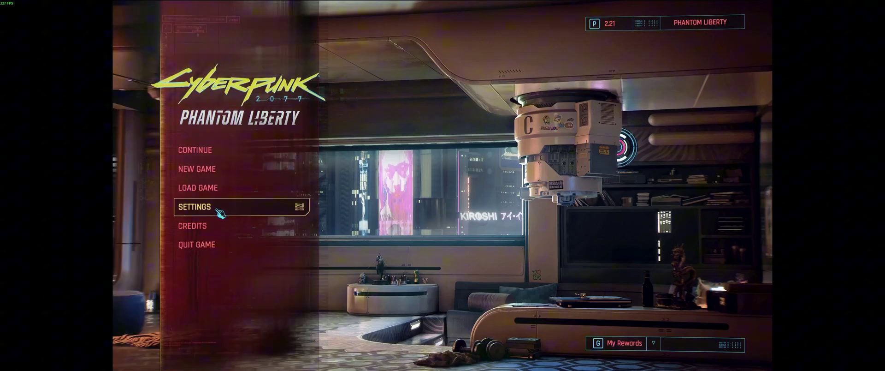
Step: Open the game's graphics settings and set DLSS Super Resolution to Quality
{"action": "left_click", "coordinate": [218, 209]}
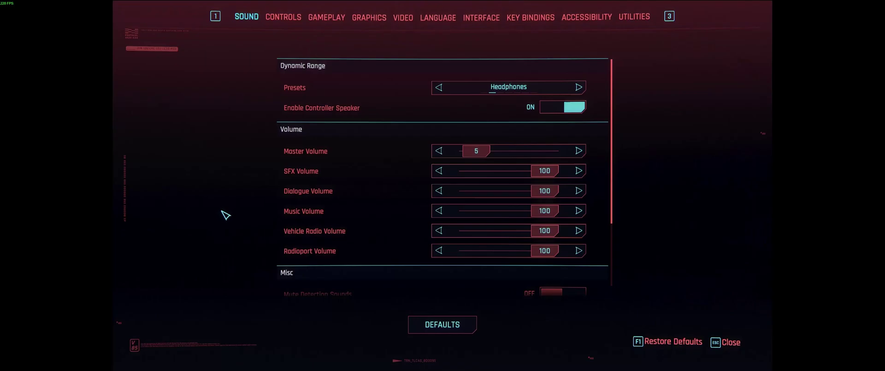
{"action": "left_click", "coordinate": [376, 19]}
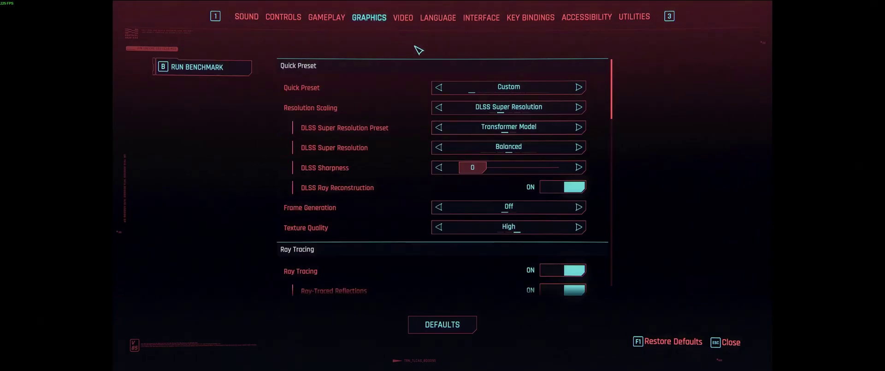
{"action": "left_click", "coordinate": [439, 147]}
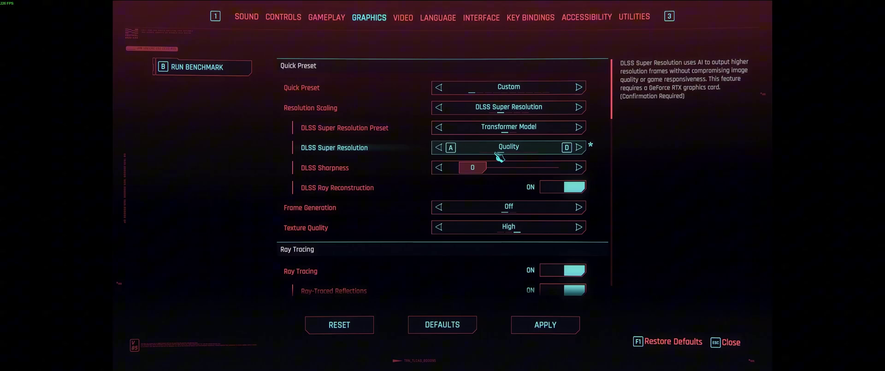
{"action": "scroll", "coordinate": [517, 203], "scroll_direction": "down", "scroll_amount": 4}
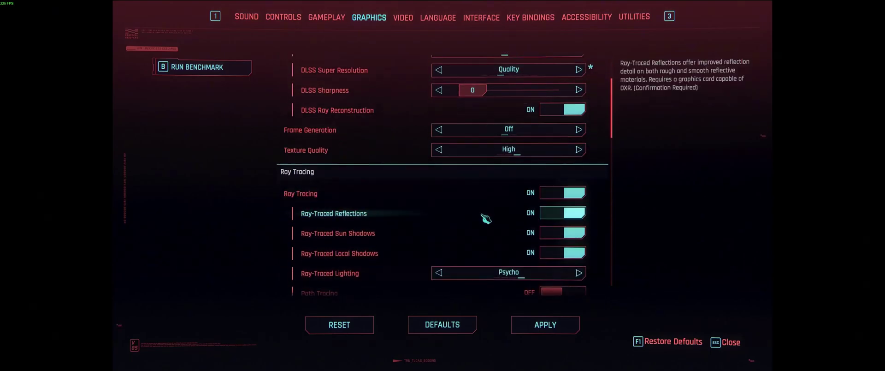
Step: Turn on Path Tracing in the game's ray tracing settings
{"action": "scroll", "coordinate": [487, 219], "scroll_direction": "down", "scroll_amount": 1}
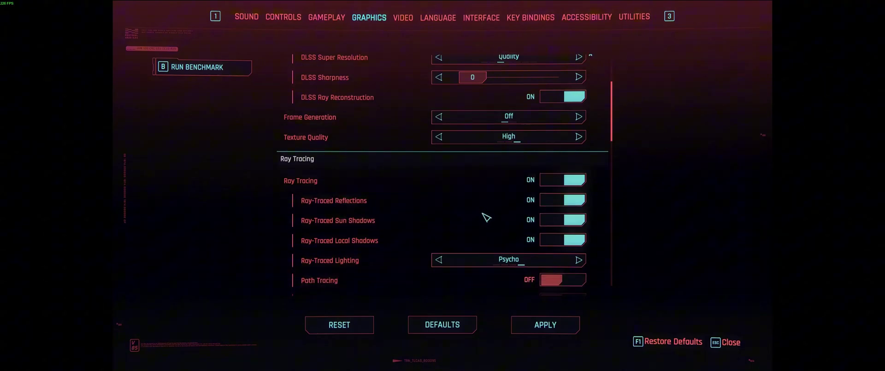
{"action": "scroll", "coordinate": [486, 217], "scroll_direction": "down", "scroll_amount": 1}
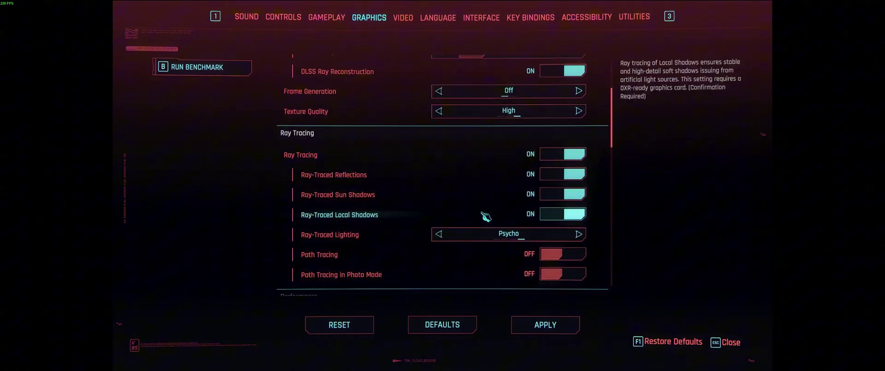
{"action": "scroll", "coordinate": [486, 217], "scroll_direction": "down", "scroll_amount": 1}
{"action": "left_click", "coordinate": [566, 231]}
Step: Set the Field of View to 100 and apply the graphics settings
{"action": "scroll", "coordinate": [409, 142], "scroll_direction": "down", "scroll_amount": 7}
{"action": "left_click_drag", "start_coordinate": [550, 147], "coordinate": [524, 147]}
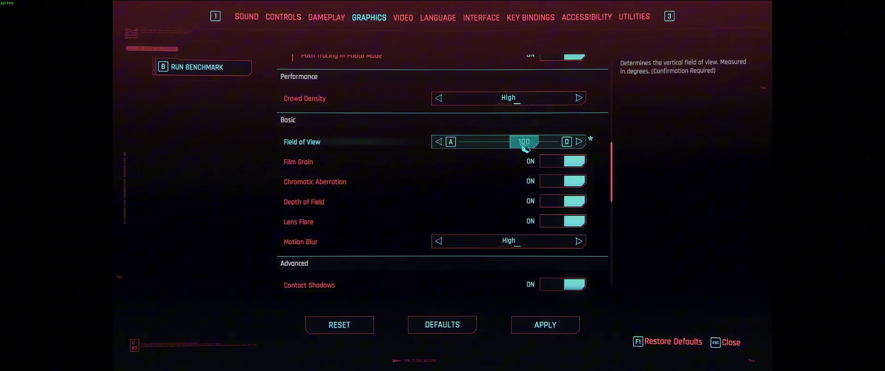
{"action": "scroll", "coordinate": [560, 208], "scroll_direction": "down", "scroll_amount": 8}
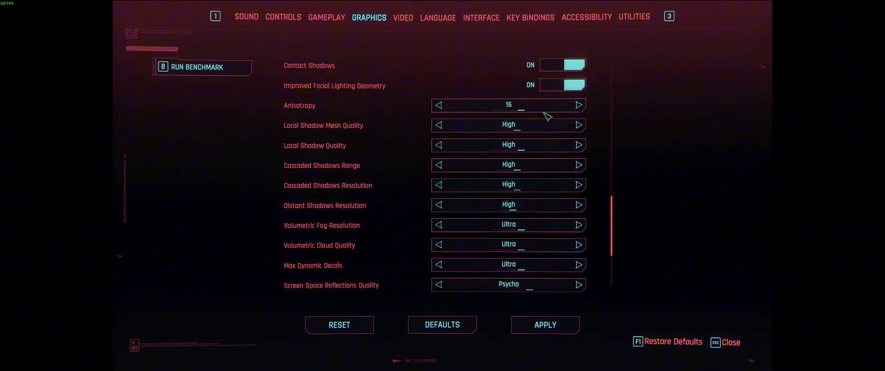
{"action": "scroll", "coordinate": [533, 181], "scroll_direction": "down", "scroll_amount": 4}
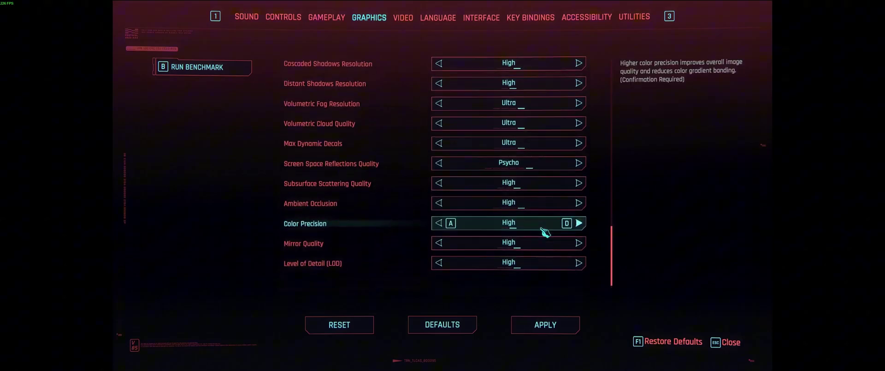
{"action": "left_click", "coordinate": [558, 330]}
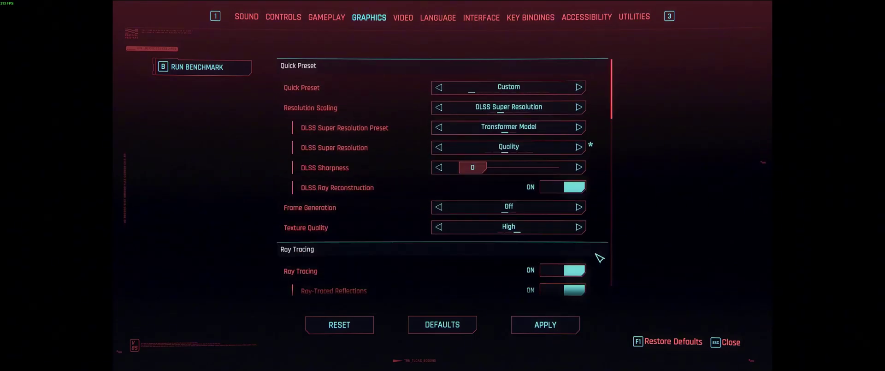
Step: Review the graphics settings from the DLSS and ray tracing options through the advanced shadow options
{"action": "scroll", "coordinate": [602, 256], "scroll_direction": "down", "scroll_amount": 5}
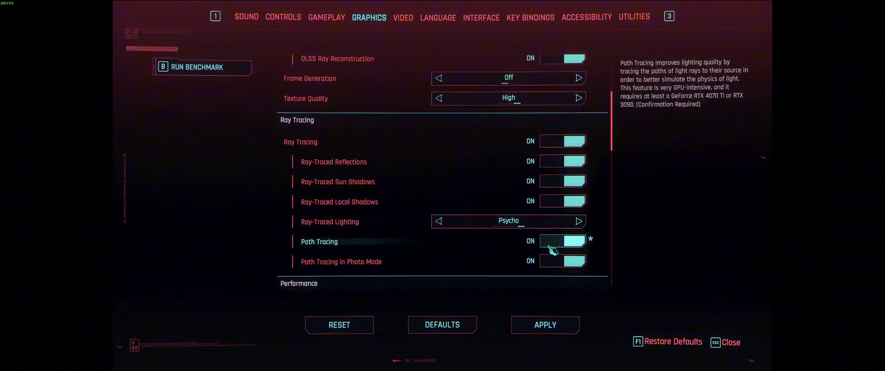
{"action": "scroll", "coordinate": [570, 252], "scroll_direction": "up", "scroll_amount": 5}
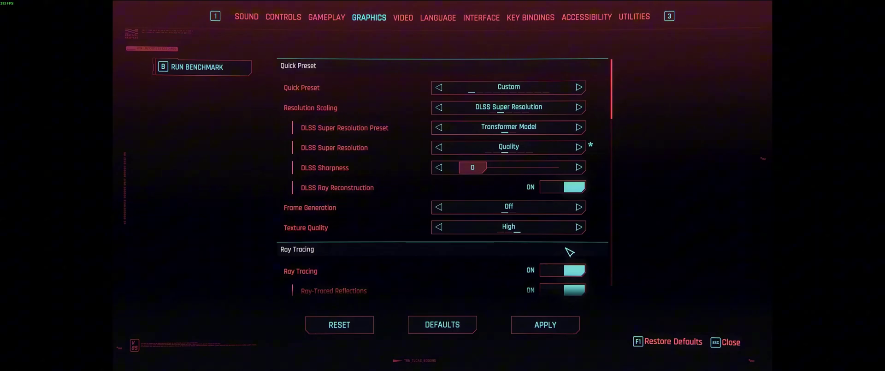
{"action": "scroll", "coordinate": [576, 251], "scroll_direction": "down", "scroll_amount": 20}
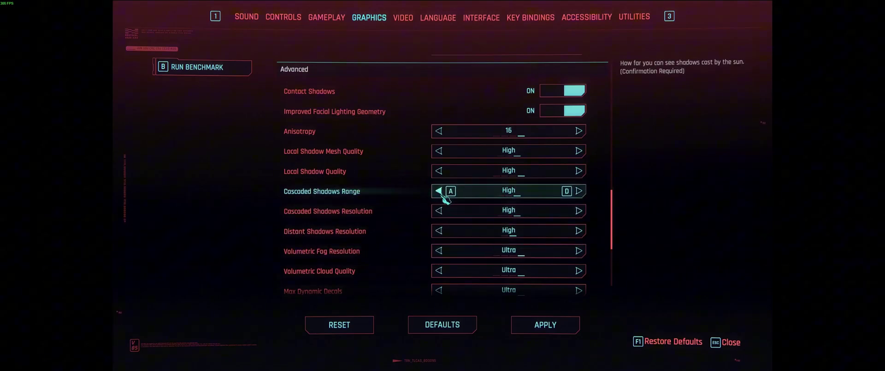
{"action": "scroll", "coordinate": [461, 203], "scroll_direction": "down", "scroll_amount": 1}
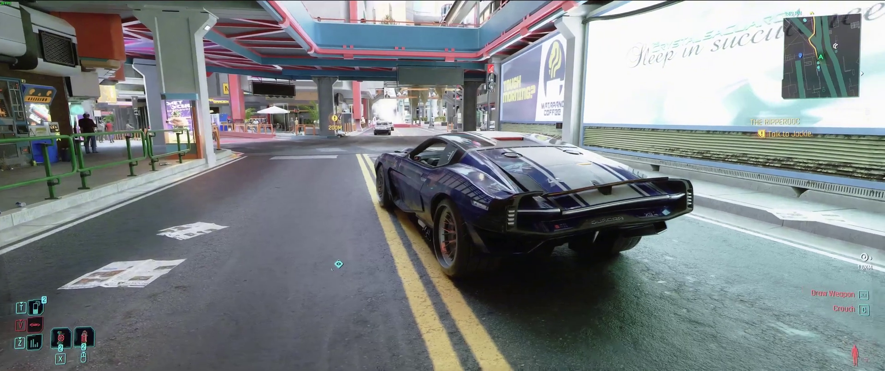
Step: Walk around the parked blue car in the game to examine how the modded graphics look
{"action": "key", "text": "a"}
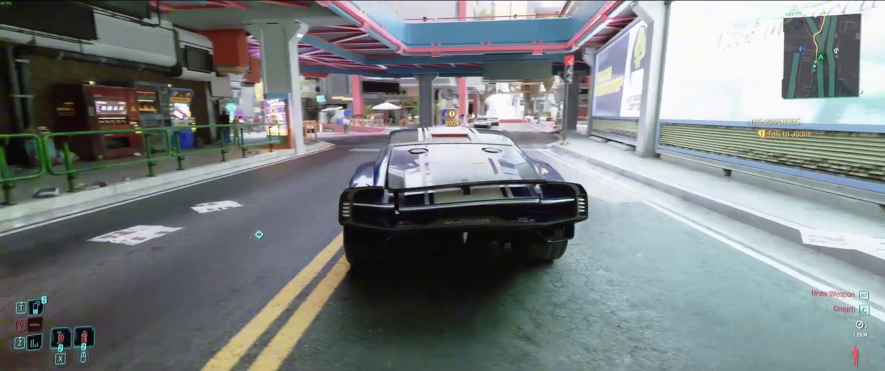
{"action": "key", "text": "w"}
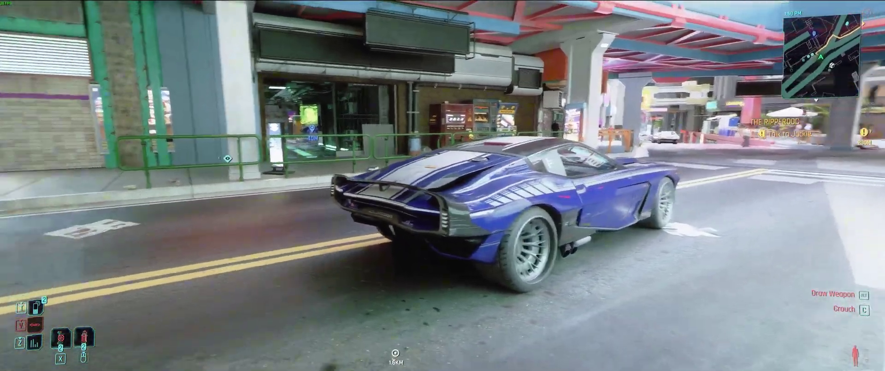
{"action": "key", "text": "w"}
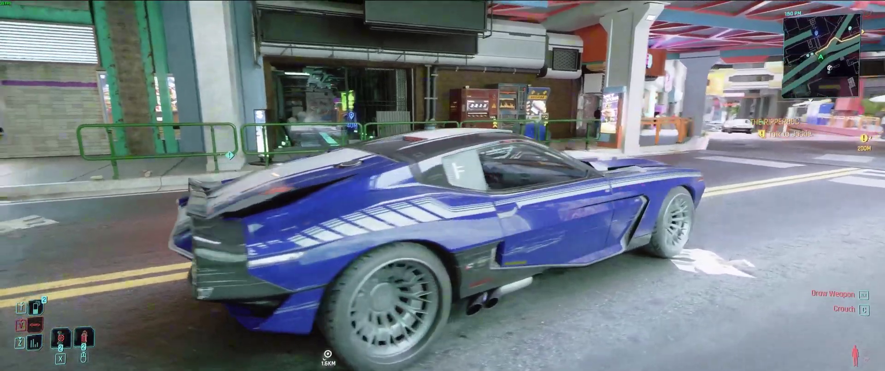
{"action": "key", "text": "w"}
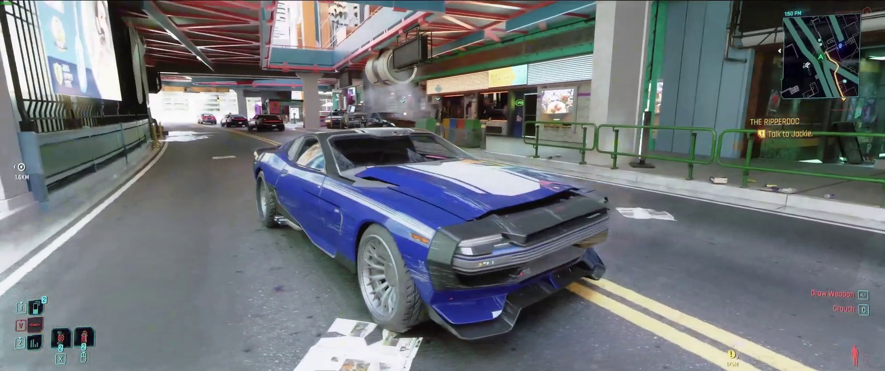
{"action": "key", "text": "w"}
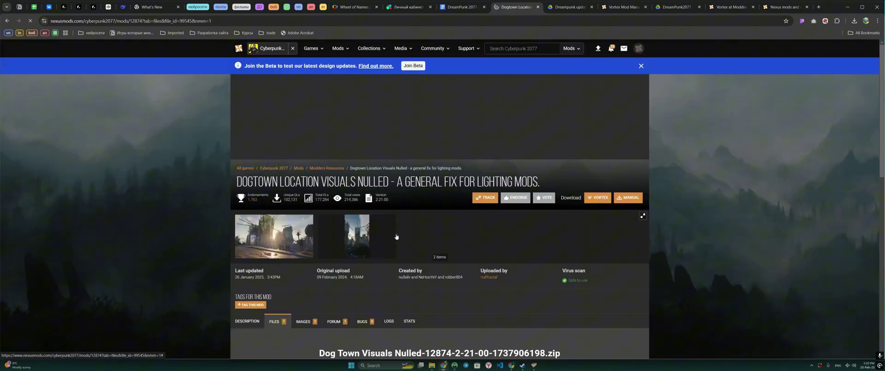
Step: Always allow Nexus Mods links to open in Vortex and send it the Dog Town Visuals Nulled download
{"action": "left_click", "coordinate": [370, 61]}
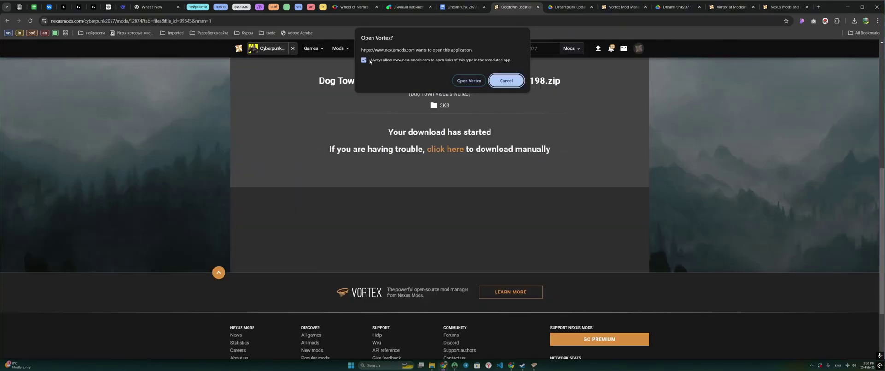
{"action": "left_click", "coordinate": [467, 81]}
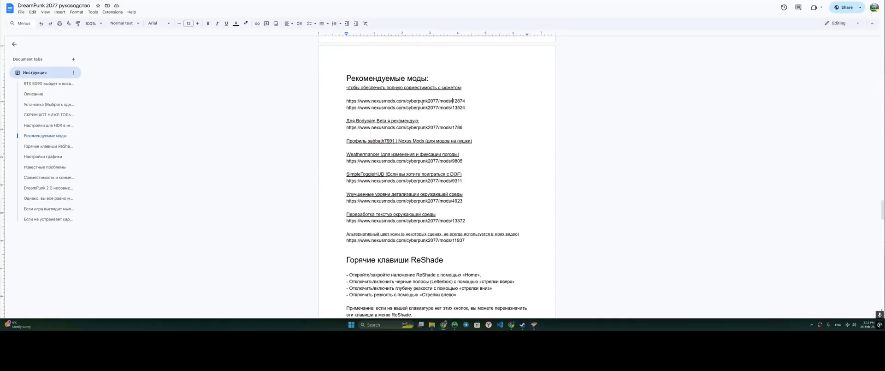
Step: Check the recommended mods in the DreamPunk 2077 guide and look through the installed Cyberpunk 2077 mods in Vortex
{"action": "scroll", "coordinate": [422, 103], "scroll_direction": "down", "scroll_amount": 1}
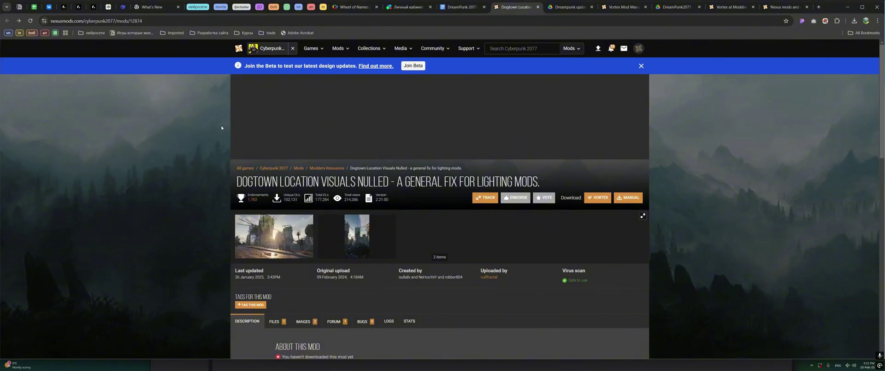
{"action": "key", "text": "alt+Tab"}
{"action": "left_click", "coordinate": [249, 258]}
{"action": "left_click", "coordinate": [349, 270]}
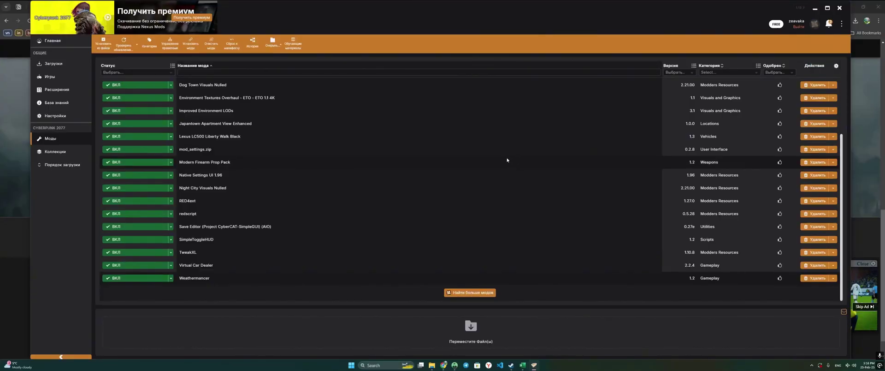
{"action": "scroll", "coordinate": [331, 120], "scroll_direction": "up", "scroll_amount": 3}
{"action": "scroll", "coordinate": [331, 120], "scroll_direction": "down", "scroll_amount": 3}
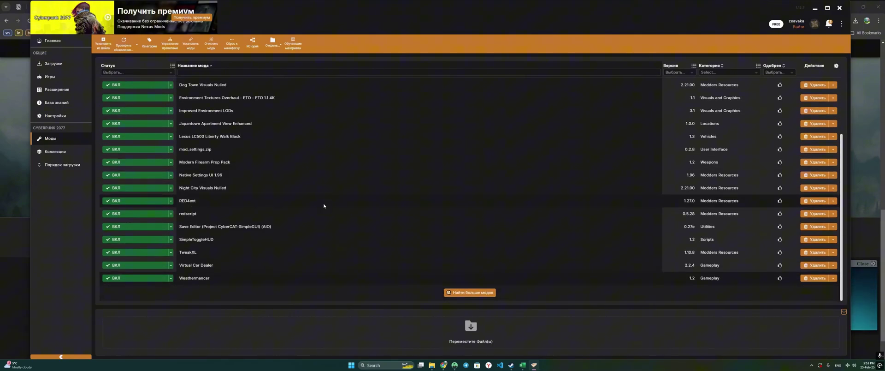
{"action": "scroll", "coordinate": [323, 205], "scroll_direction": "up", "scroll_amount": 1}
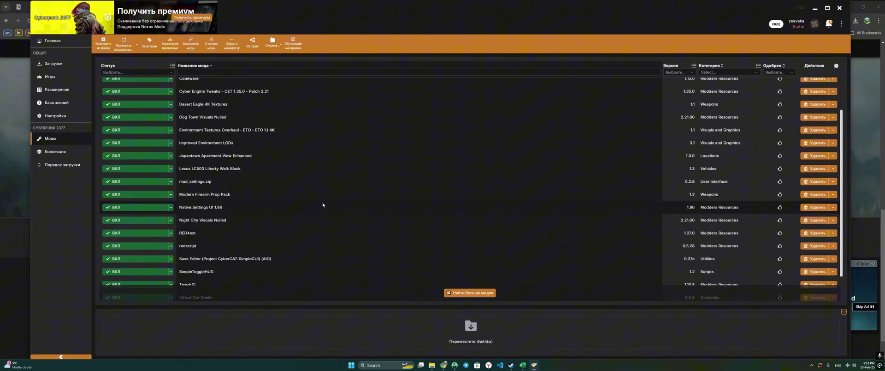
{"action": "scroll", "coordinate": [231, 184], "scroll_direction": "up", "scroll_amount": 2}
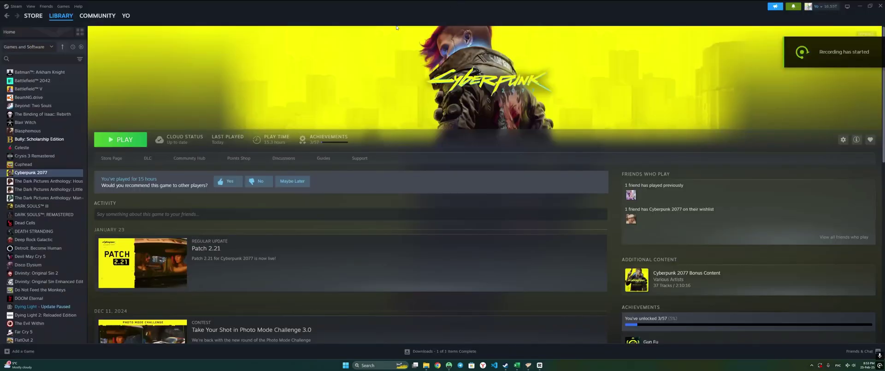
Step: Start Cyberpunk 2077 from the Steam library and open the game options in its launcher
{"action": "left_click", "coordinate": [120, 139]}
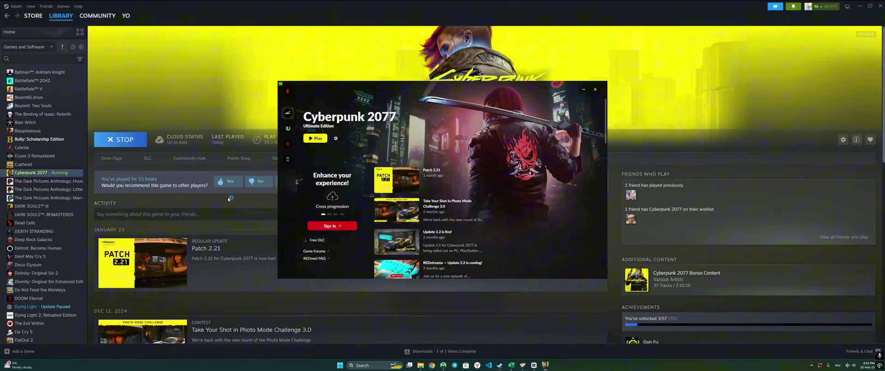
{"action": "left_click", "coordinate": [336, 138]}
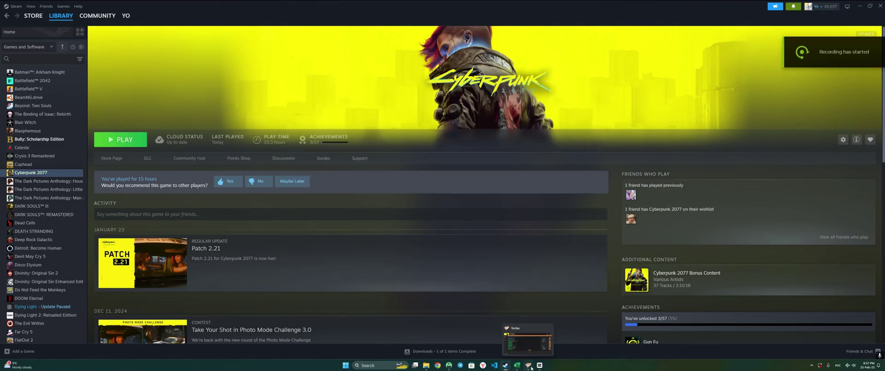
Step: Switch to Vortex, and open the Bindings page of the Cyber Engine Tweaks overlay in the game
{"action": "left_click", "coordinate": [530, 367]}
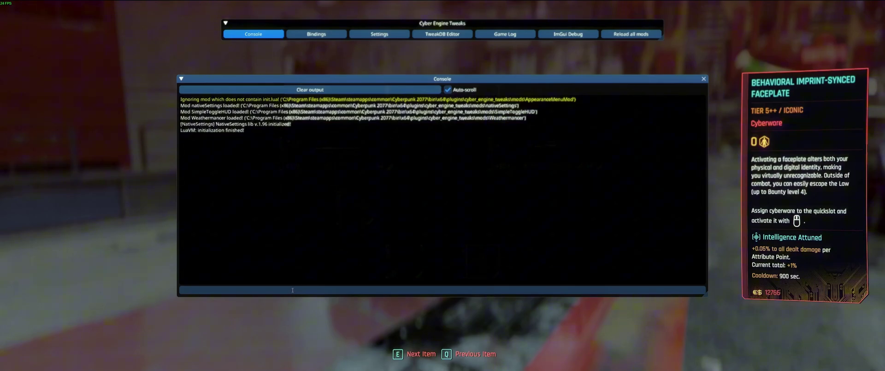
{"action": "left_click", "coordinate": [328, 37]}
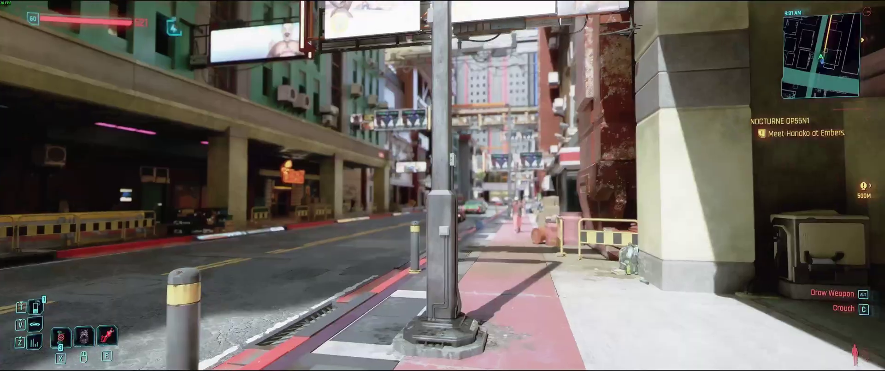
Step: Walk through the city street and around the black BMW to examine the modded visuals in the game
{"action": "key", "text": "w"}
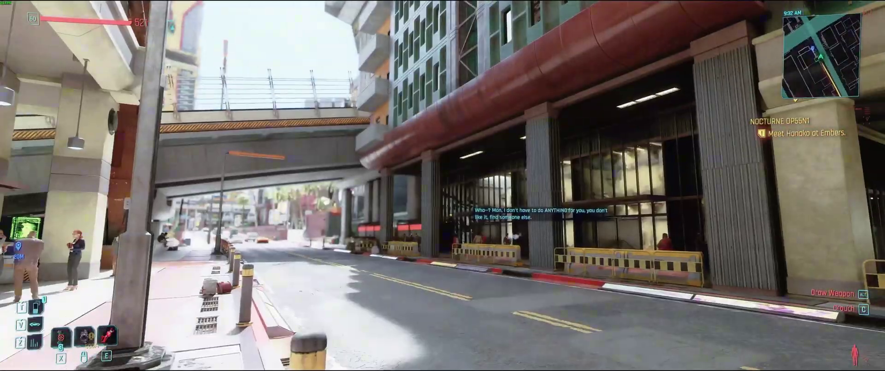
{"action": "key", "text": "Escape"}
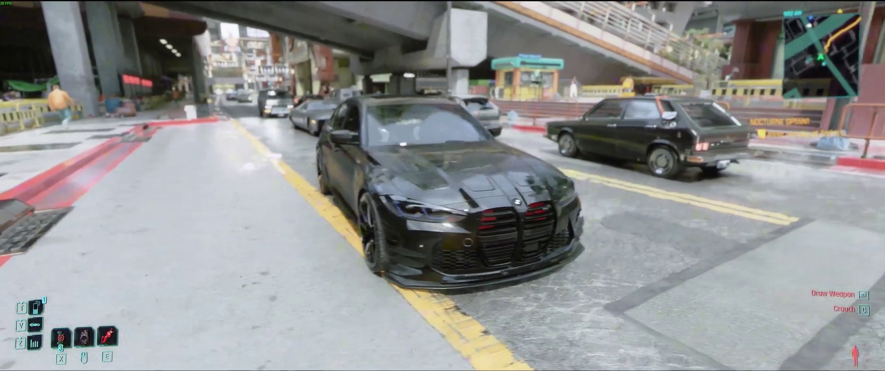
{"action": "key", "text": "w"}
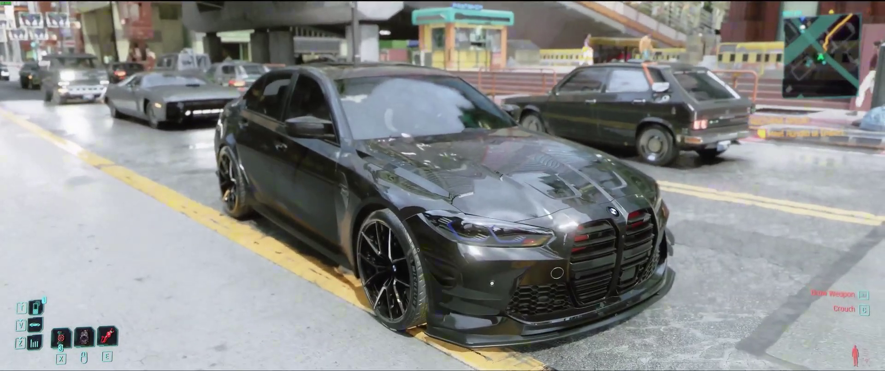
{"action": "key", "text": "s"}
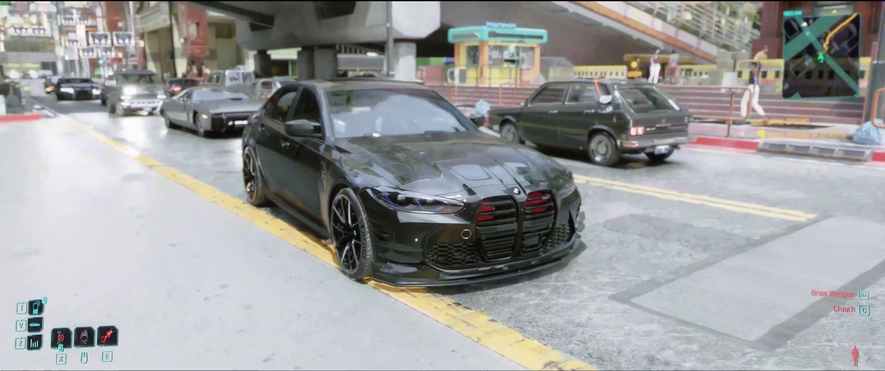
{"action": "key", "text": "d"}
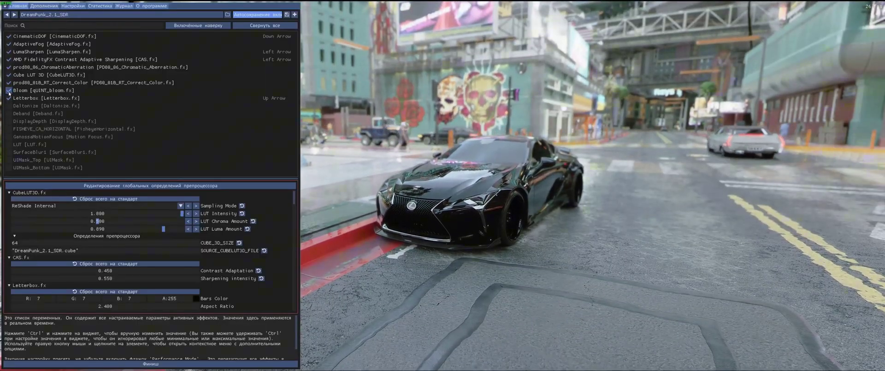
Step: Set the Letterbox aspect ratio to about 2.715 in ReShade and disable the Letterbox effect
{"action": "mouse_move", "coordinate": [9, 92]}
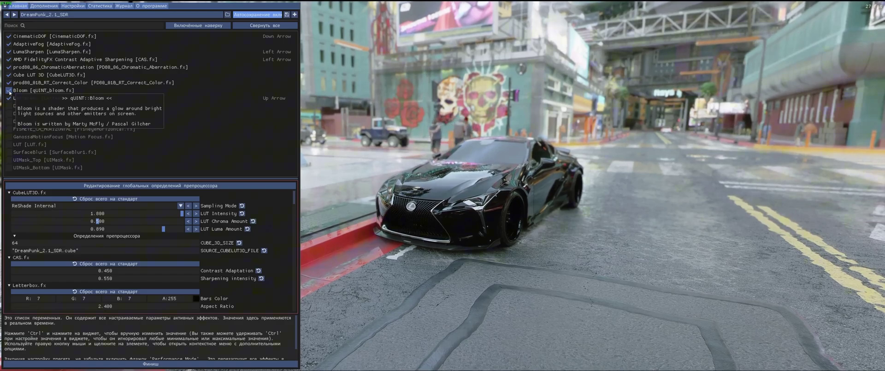
{"action": "scroll", "coordinate": [152, 249], "scroll_direction": "down", "scroll_amount": 3}
{"action": "left_click_drag", "start_coordinate": [105, 215], "coordinate": [262, 220]}
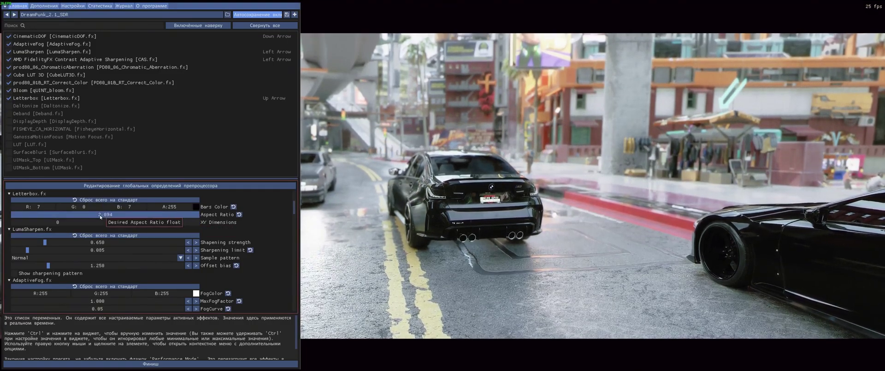
{"action": "left_click_drag", "start_coordinate": [98, 216], "coordinate": [51, 215]}
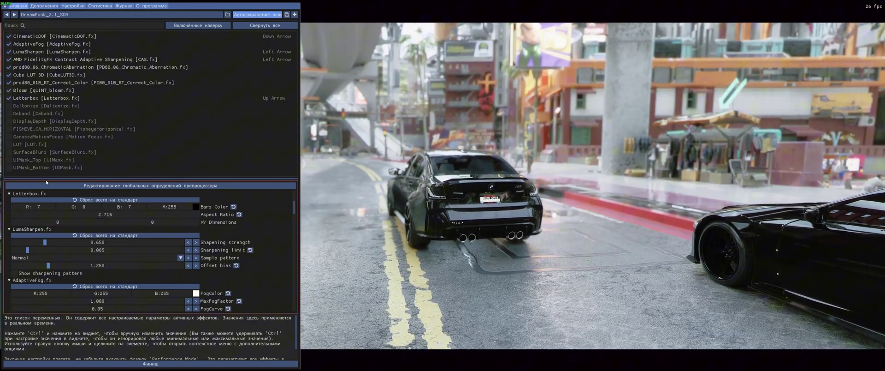
{"action": "left_click", "coordinate": [9, 100]}
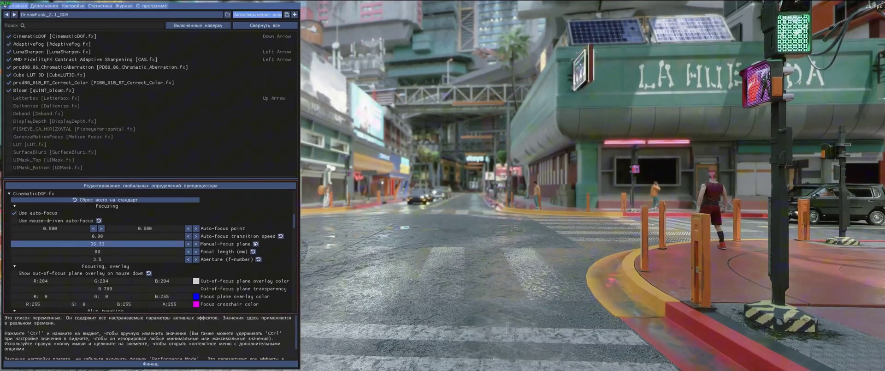
Step: Reset the CinematicDOF manual-focus plane to its default of 10.00 and enable the CinematicDOF effect
{"action": "left_click", "coordinate": [255, 244]}
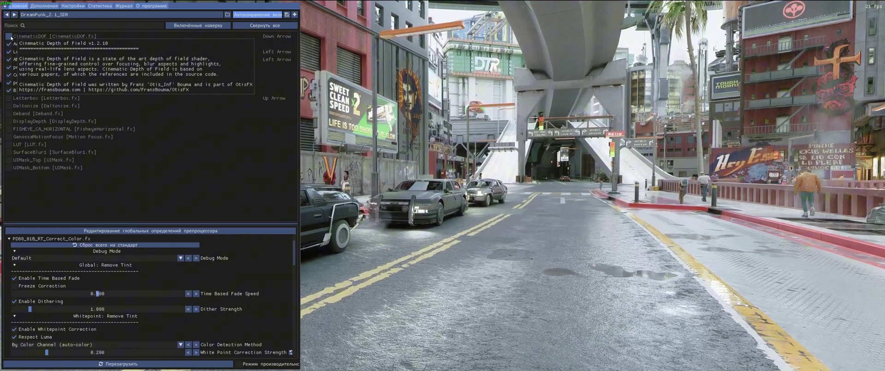
{"action": "left_click", "coordinate": [11, 36]}
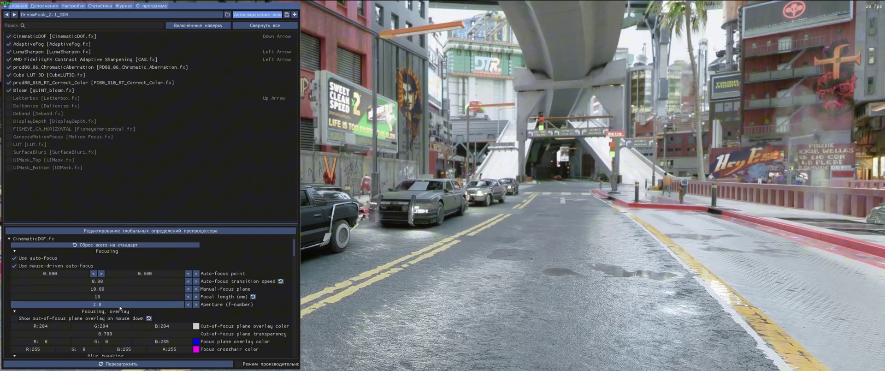
Step: Switch the CinematicDOF effect off and on repeatedly to compare the street scene with and without depth of field, leaving it enabled
{"action": "left_click", "coordinate": [8, 36]}
{"action": "left_click", "coordinate": [9, 37]}
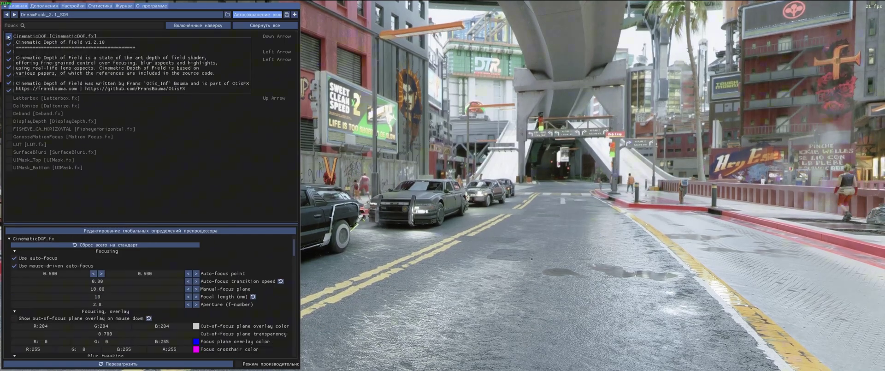
{"action": "left_click", "coordinate": [8, 36]}
{"action": "left_click", "coordinate": [8, 37]}
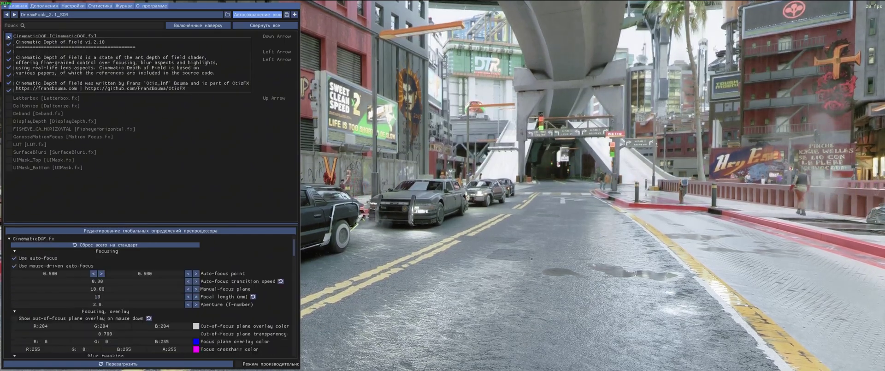
{"action": "left_click", "coordinate": [8, 37]}
{"action": "left_click", "coordinate": [8, 36]}
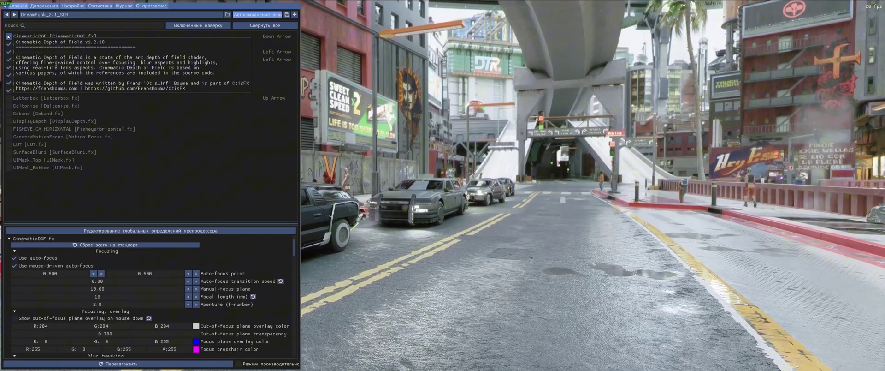
{"action": "left_click", "coordinate": [8, 36]}
{"action": "left_click", "coordinate": [8, 36]}
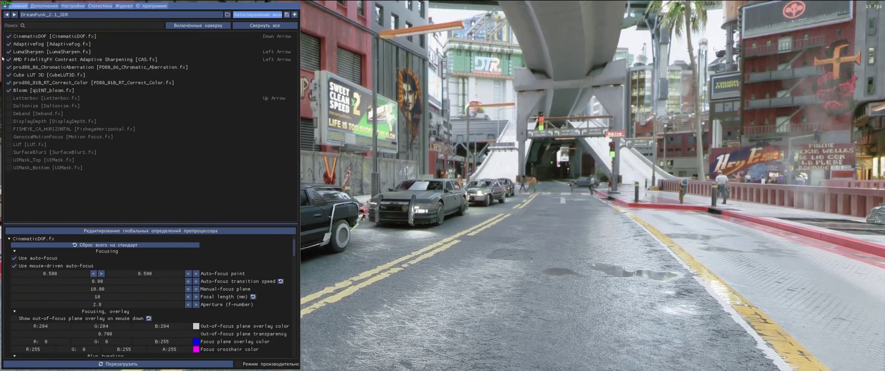
{"action": "left_click", "coordinate": [9, 37]}
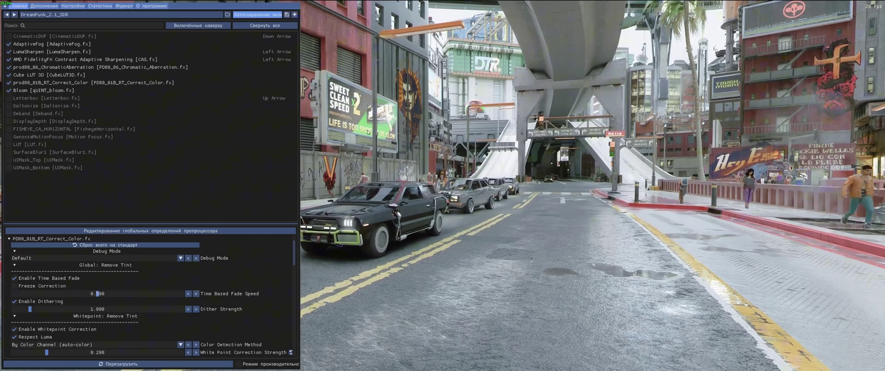
{"action": "left_click", "coordinate": [9, 36]}
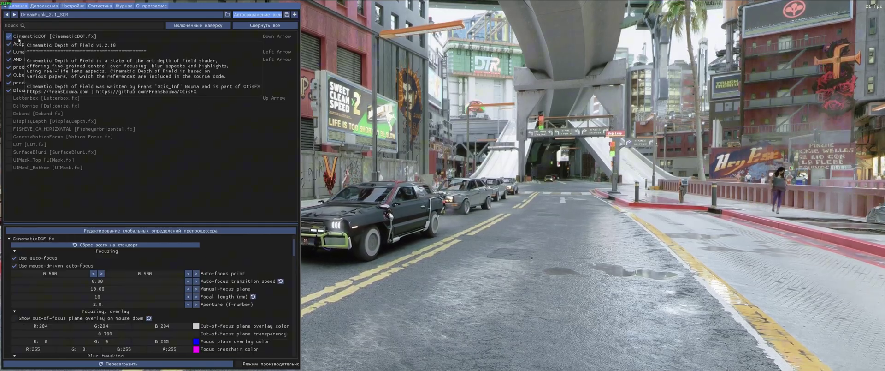